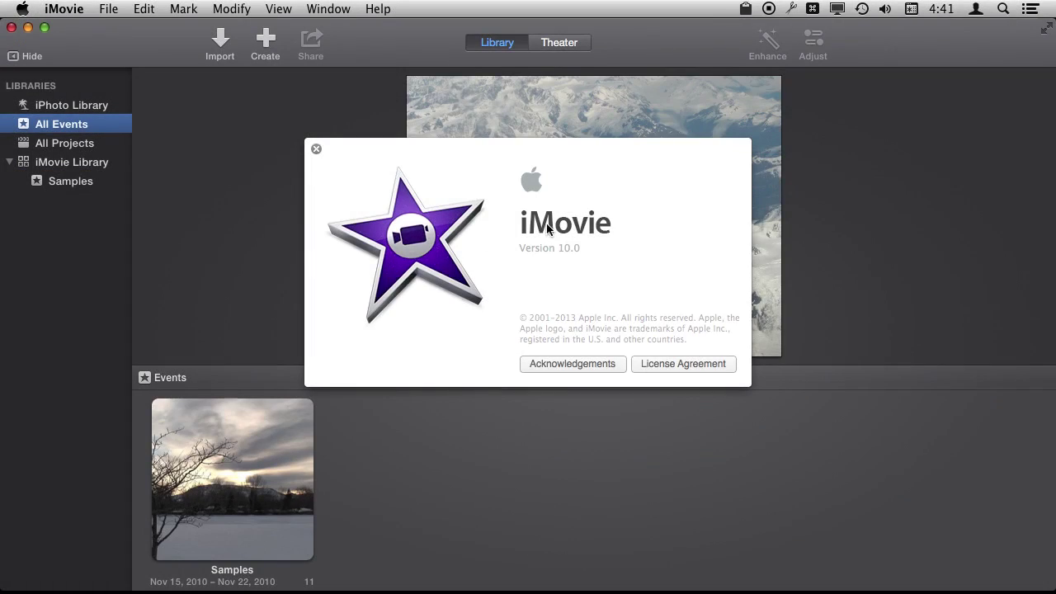
Dismiss the About iMovie window, show the iPhoto Library sample photos, and begin a new project.
click(315, 150)
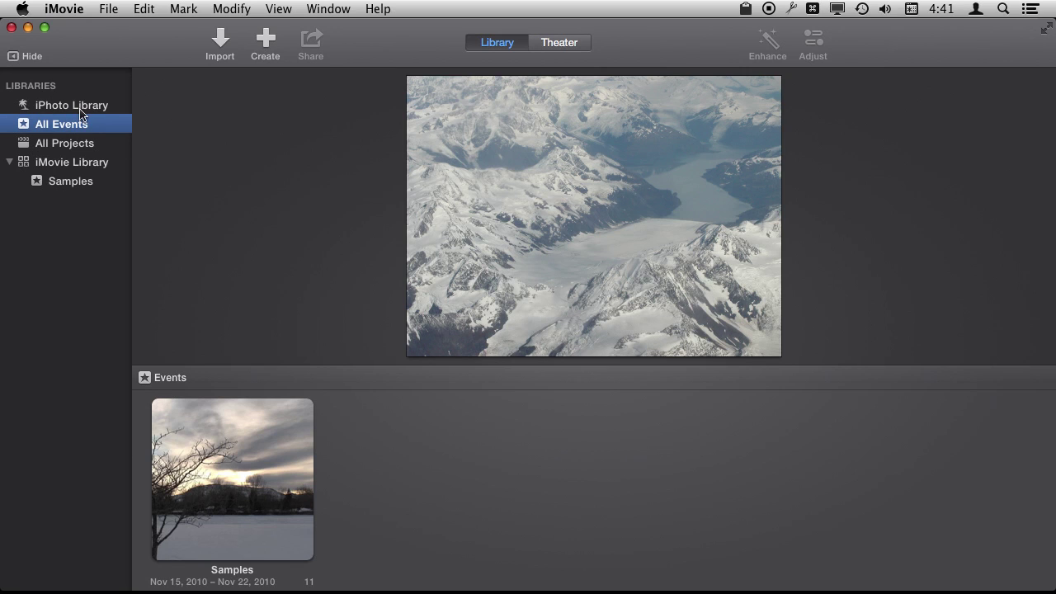
click(43, 109)
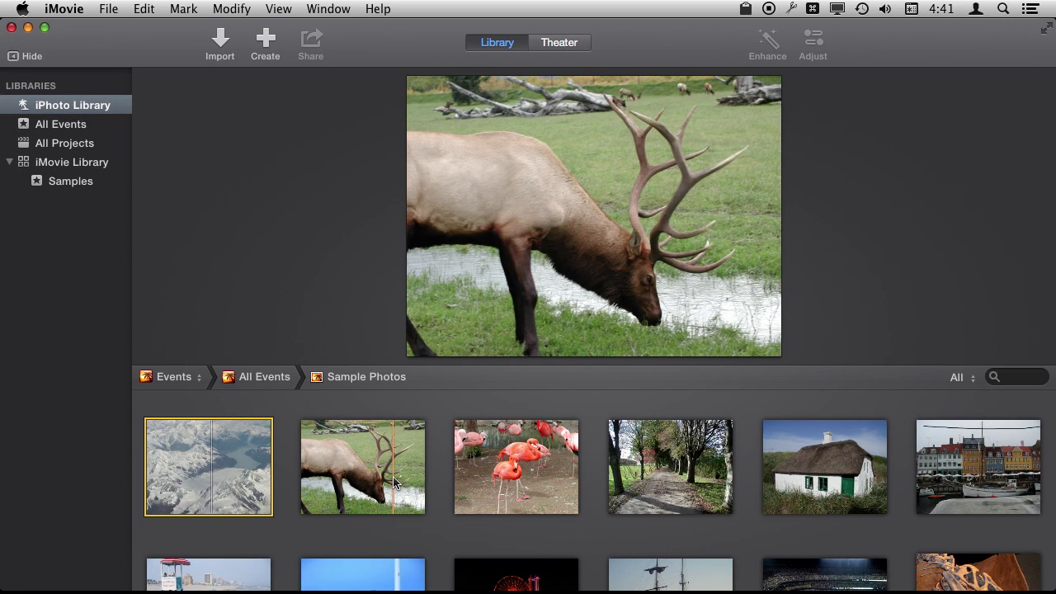
click(265, 40)
Create a No Theme movie named 'My Slideshow'.
click(188, 97)
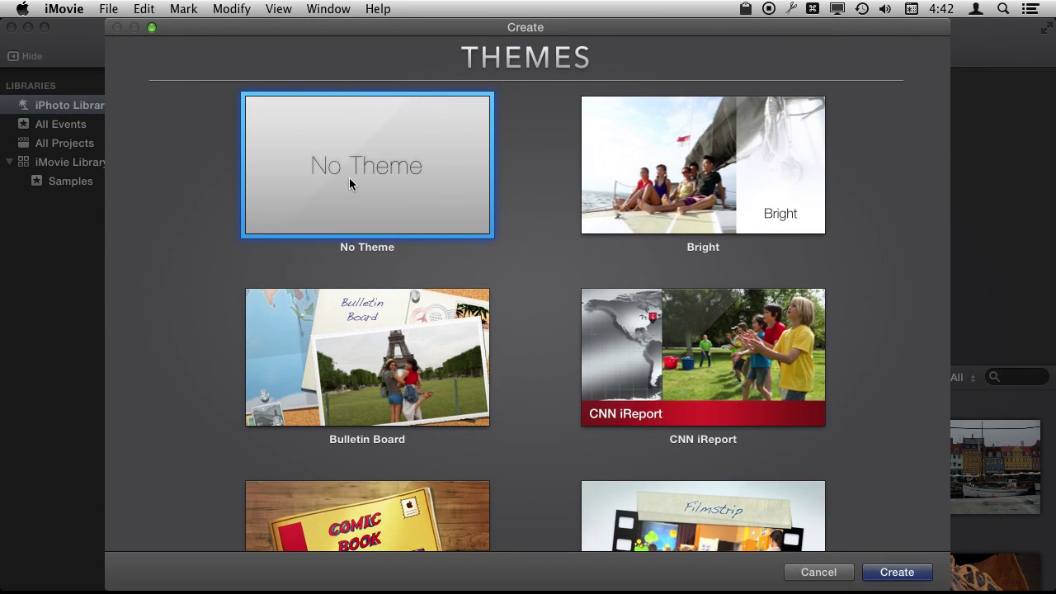
double_click(349, 178)
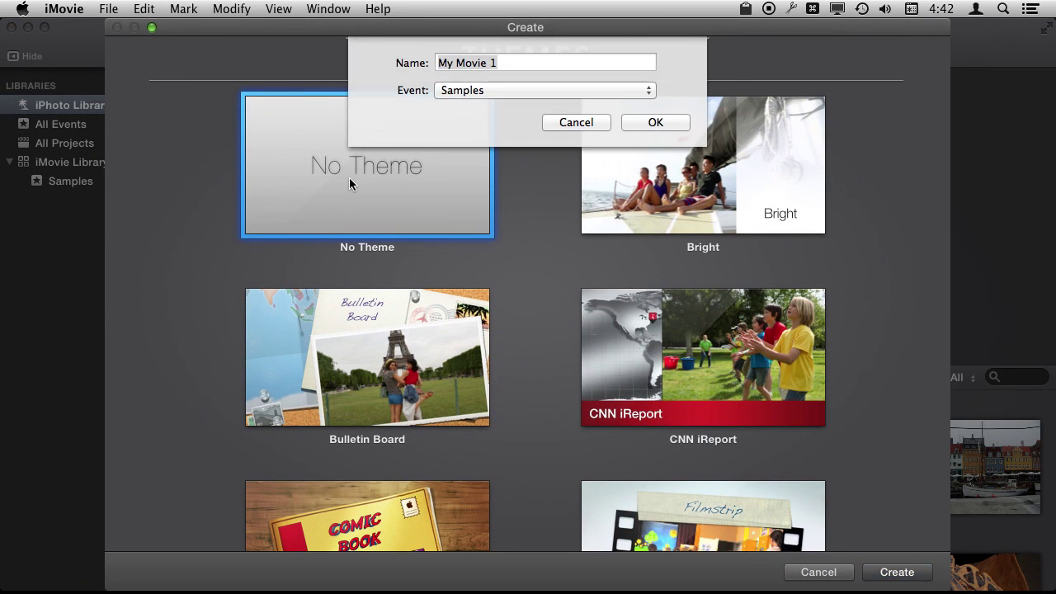
text(My Slidesho)
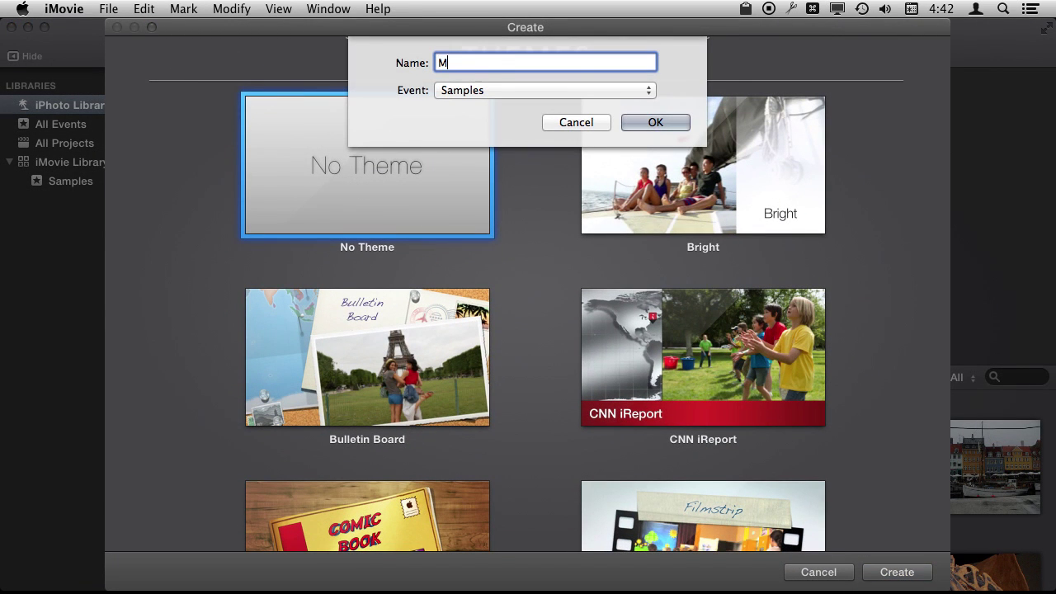
text(w)
key(Return)
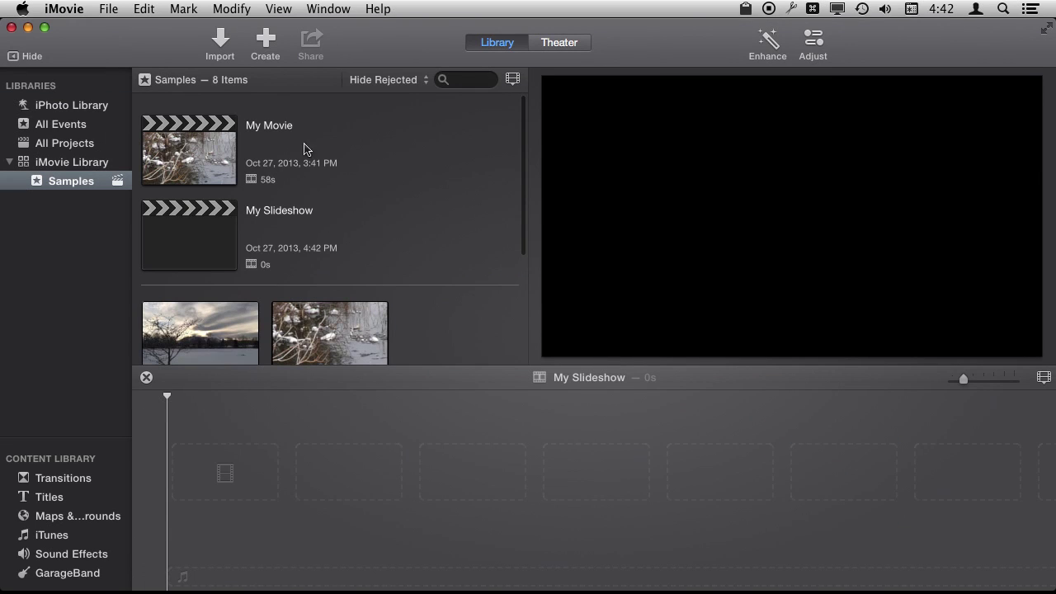
Place the glacier, elk and flamingo photos in the timeline, 4.0s each, zoomed to fit 12s.
click(81, 105)
click(207, 182)
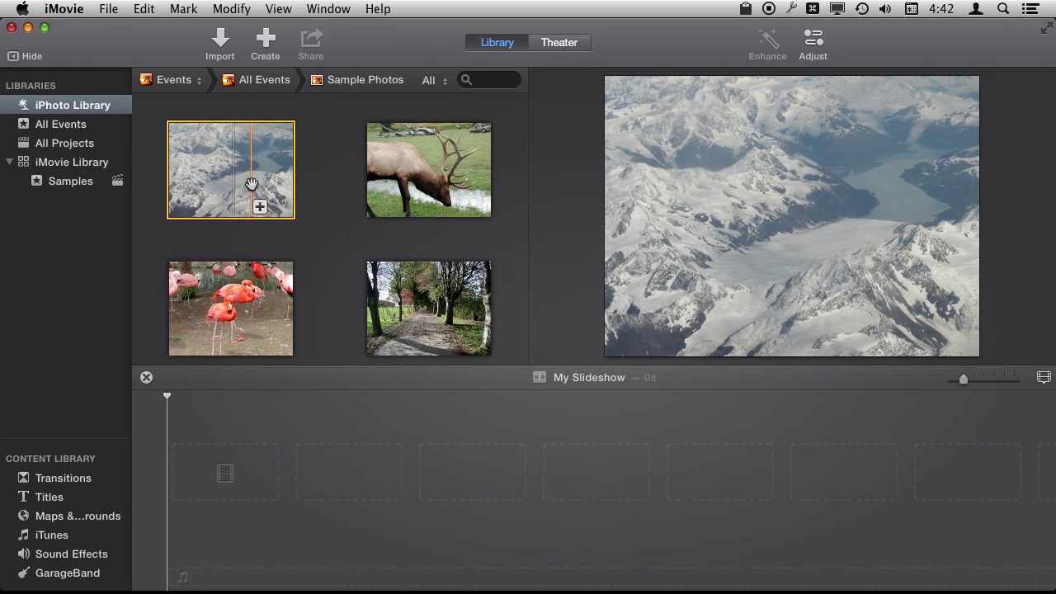
drag(229, 175, 212, 517)
drag(424, 170, 675, 472)
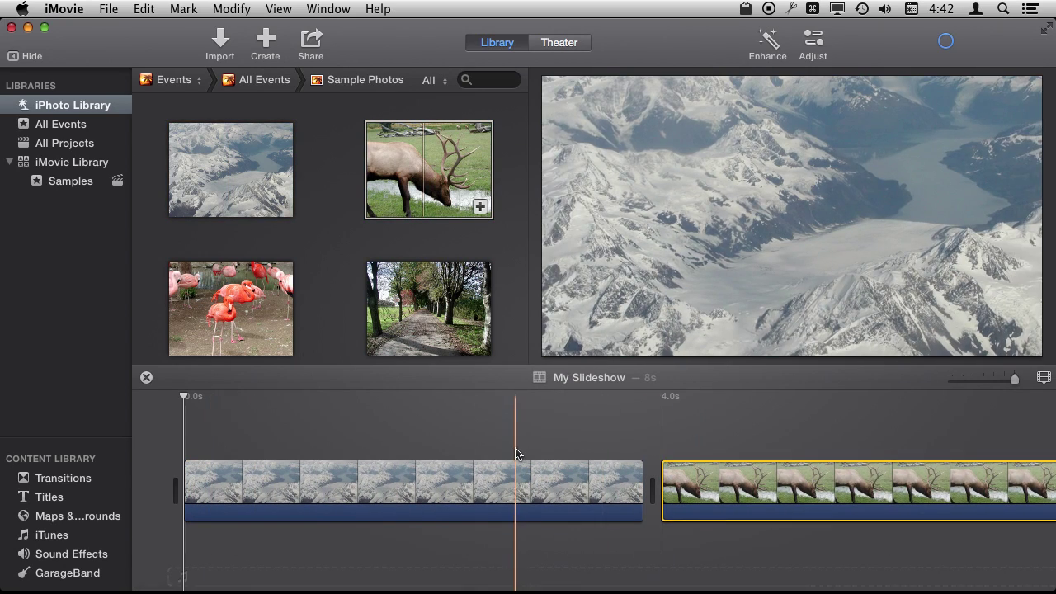
scroll(474, 424, right, 5)
drag(232, 307, 931, 495)
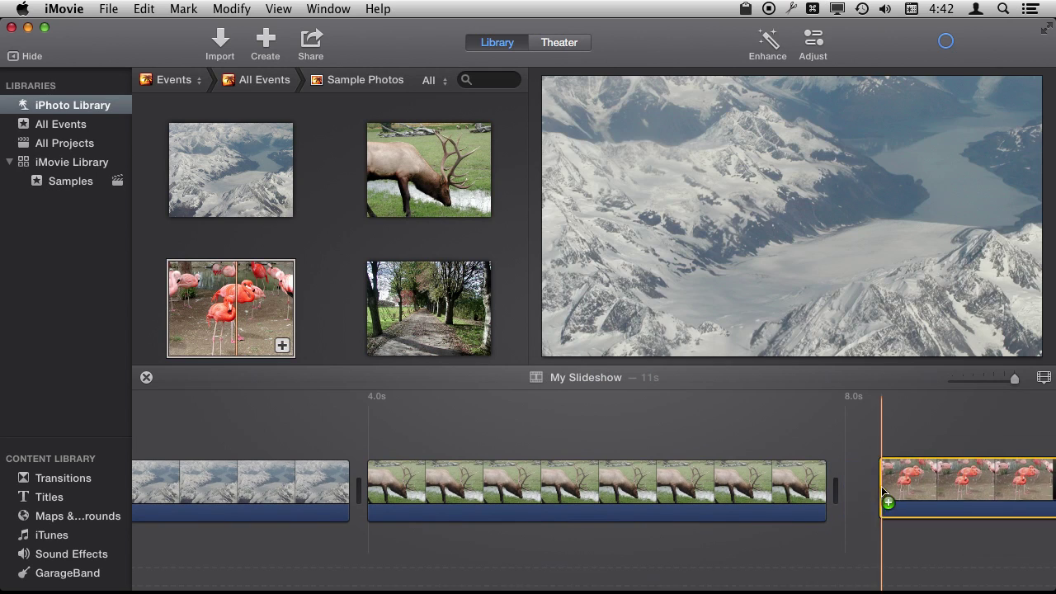
drag(1014, 379, 980, 383)
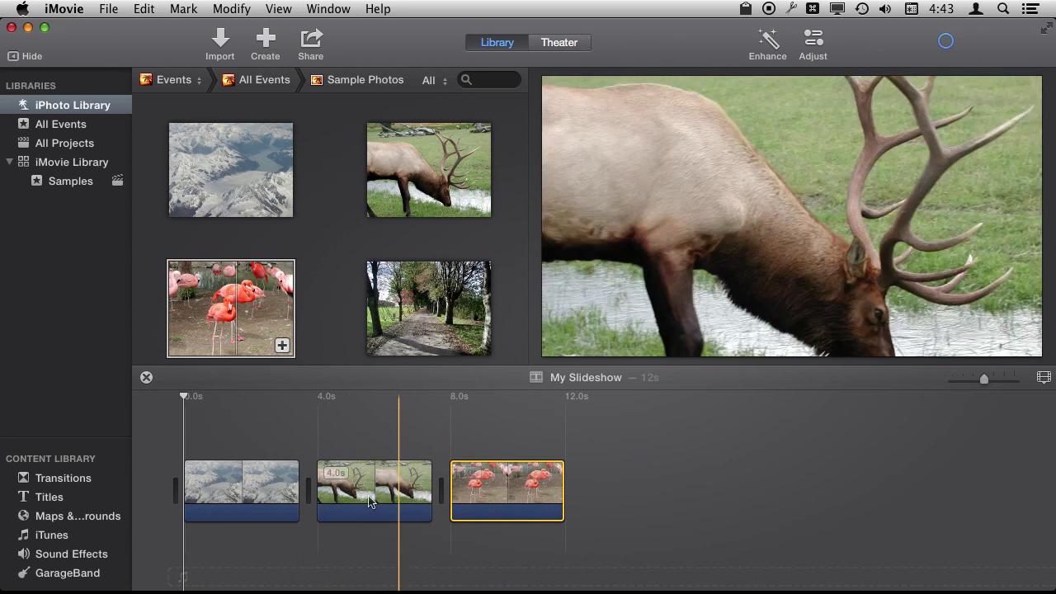
click(232, 492)
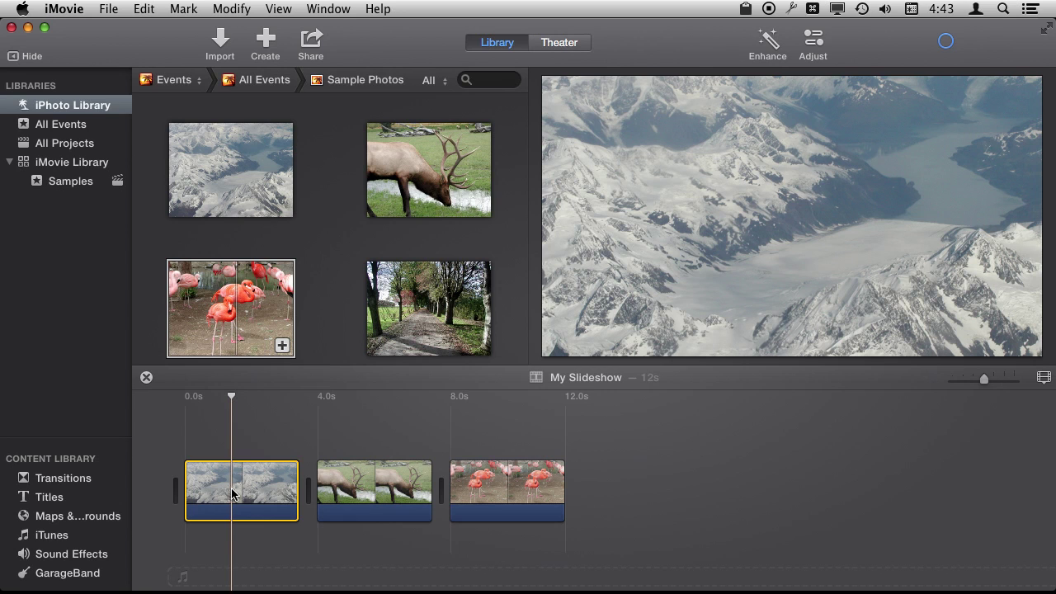
Preview the glacier clip, switch it to Ken Burns, and shrink the End frame toward the lower right.
key(space)
click(812, 50)
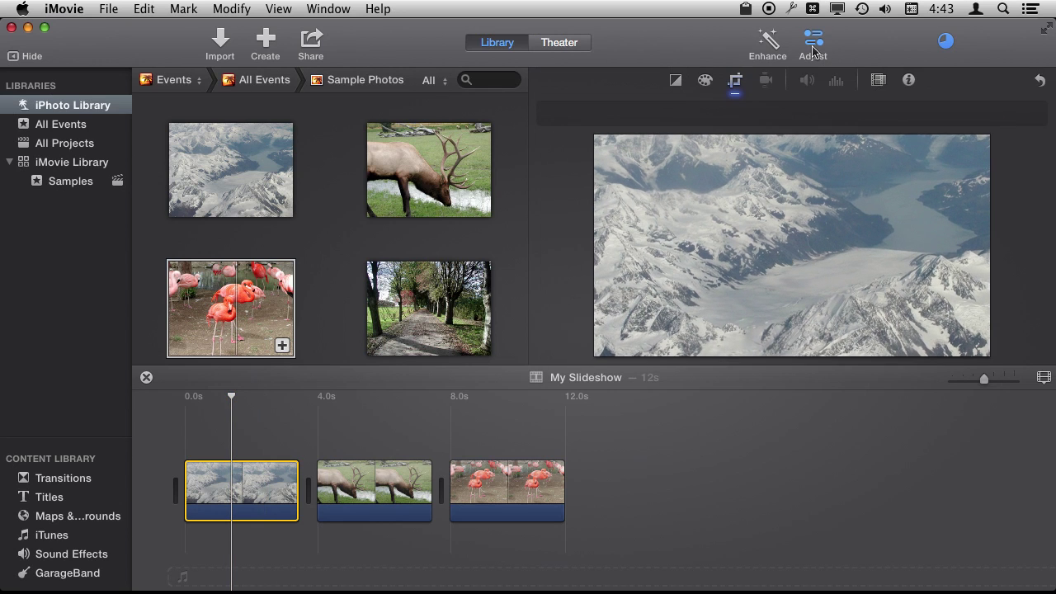
click(734, 81)
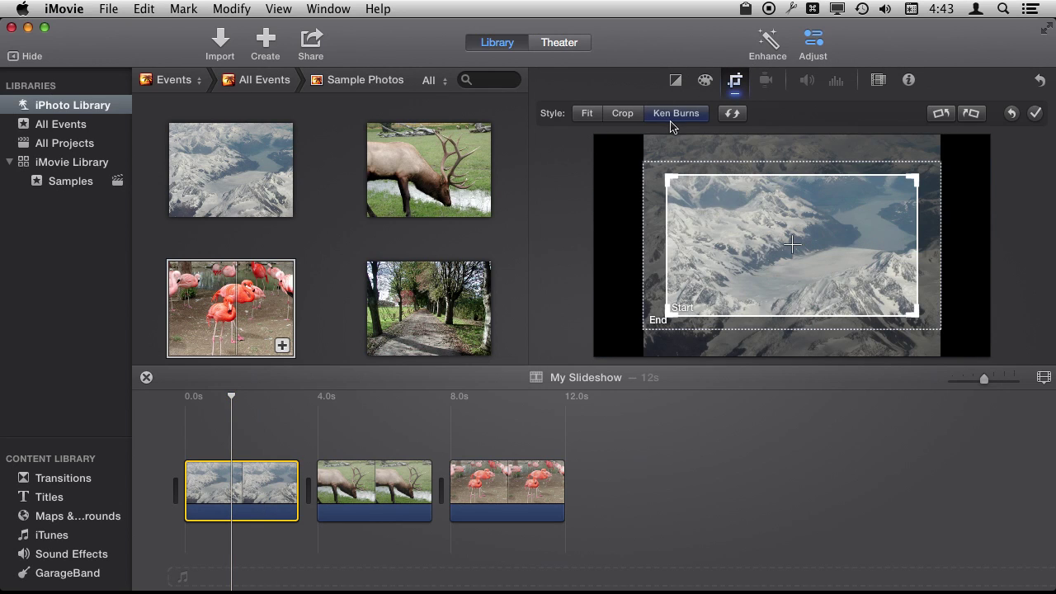
drag(729, 264, 707, 220)
drag(716, 309, 750, 321)
drag(963, 193, 880, 235)
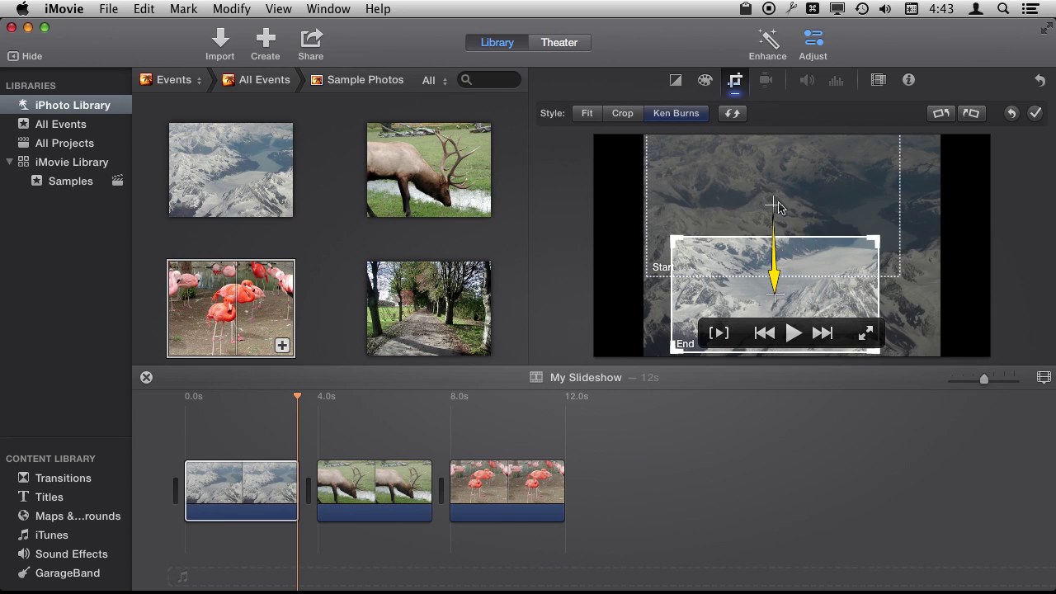
Shrink the Start frame into the upper left, nudge the End frame lower right, and finish framing.
click(778, 198)
drag(882, 278, 787, 216)
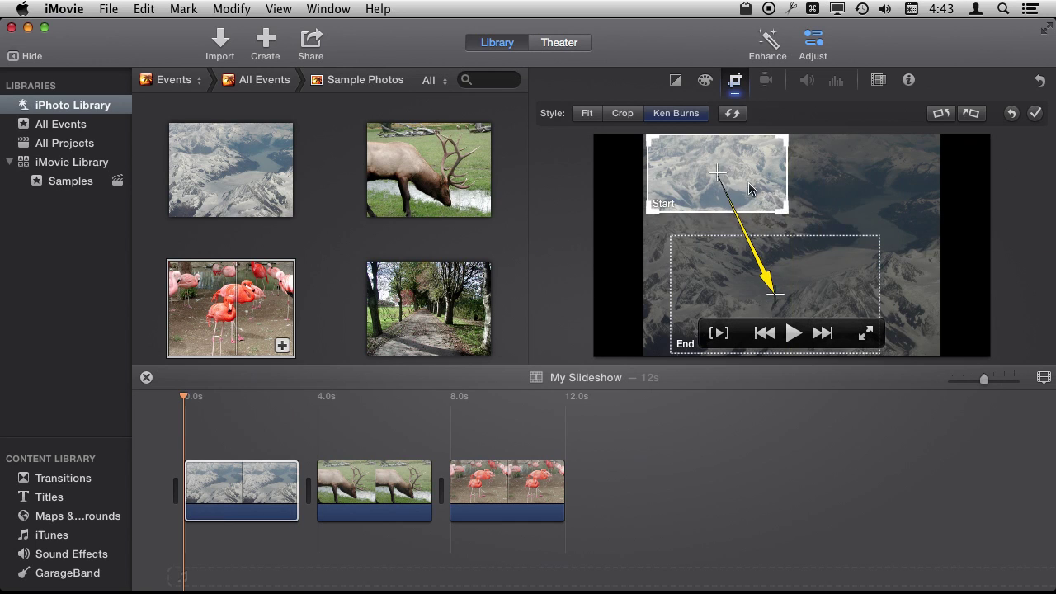
drag(729, 163, 736, 193)
drag(798, 278, 847, 281)
click(287, 433)
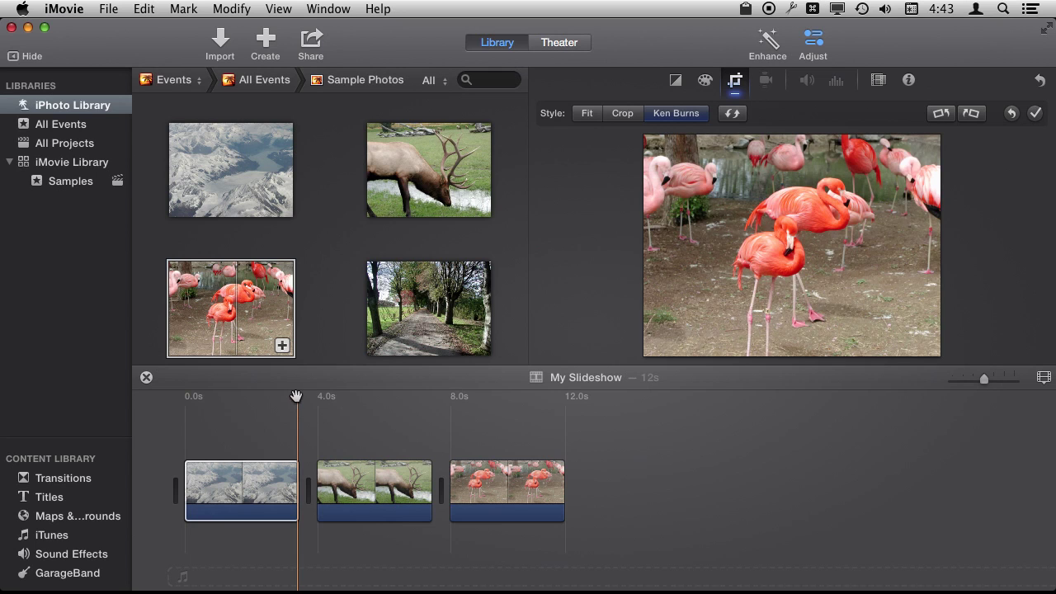
drag(296, 397, 257, 396)
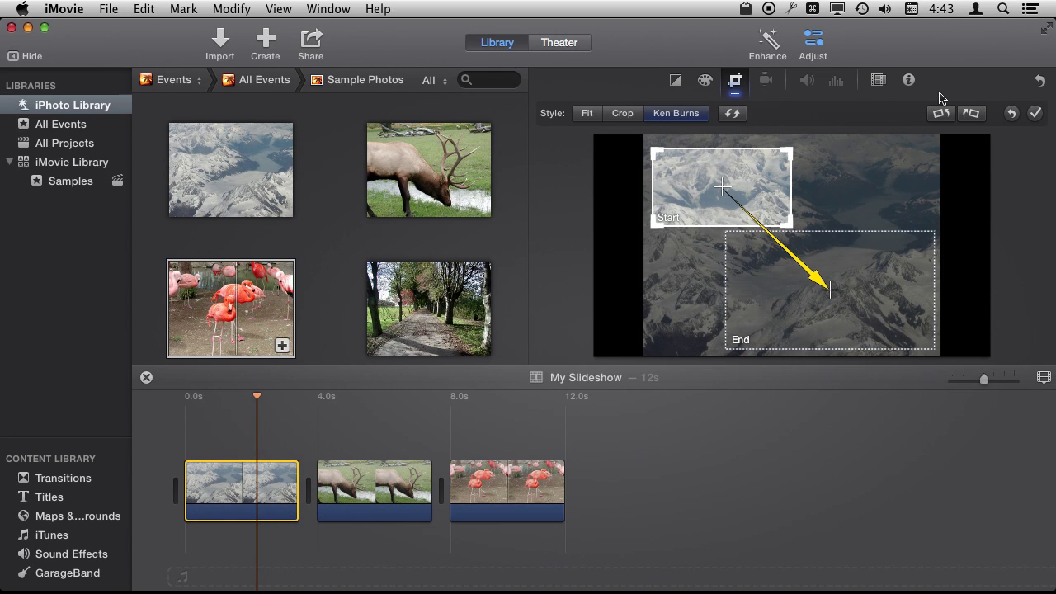
click(736, 83)
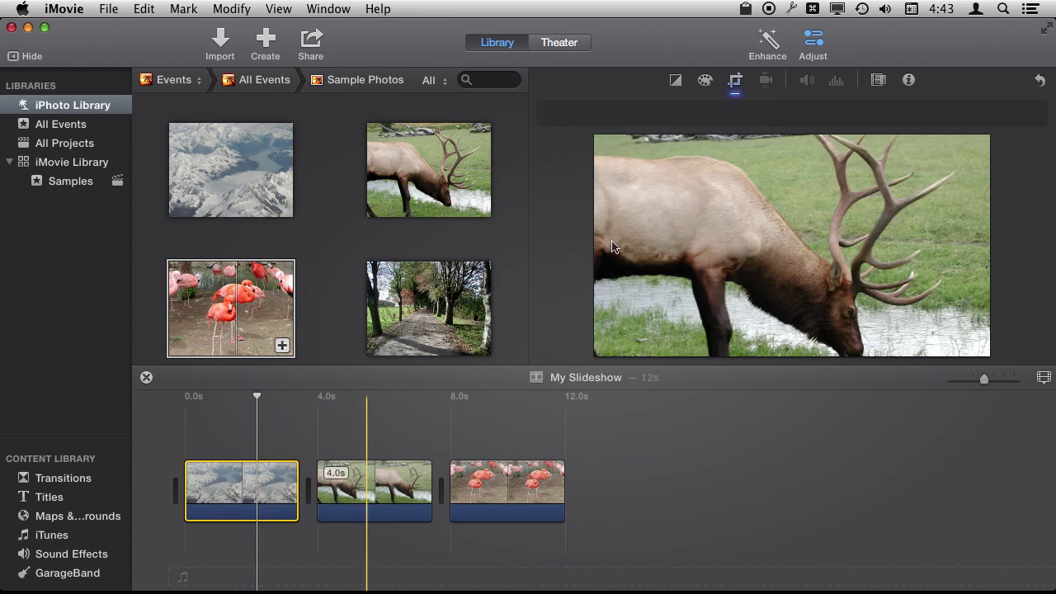
Switch the glacier clip to Crop, tighten the rectangle on the central valley, and apply it.
click(735, 83)
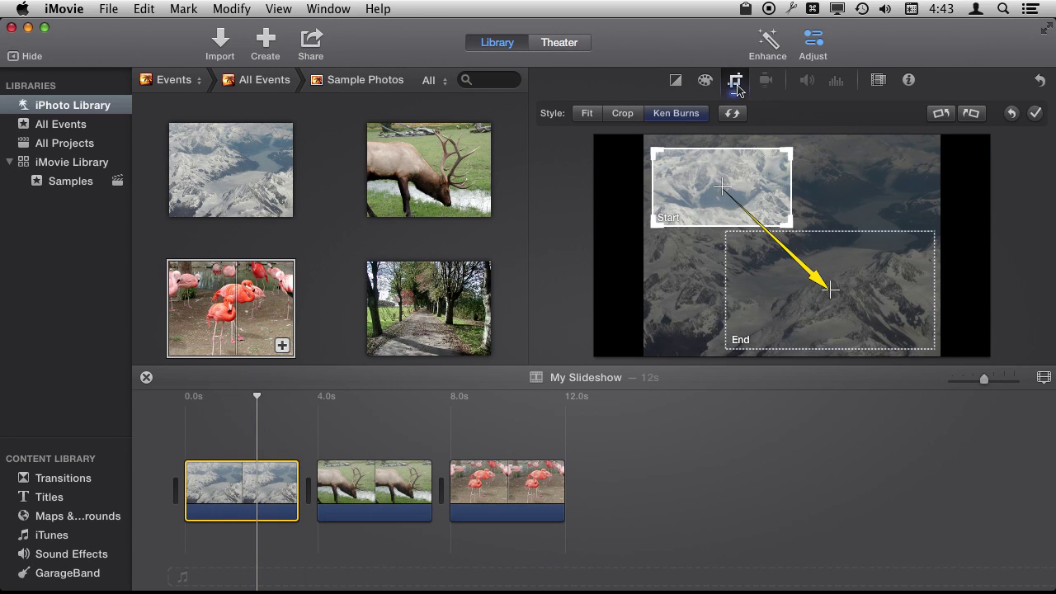
click(588, 113)
click(623, 113)
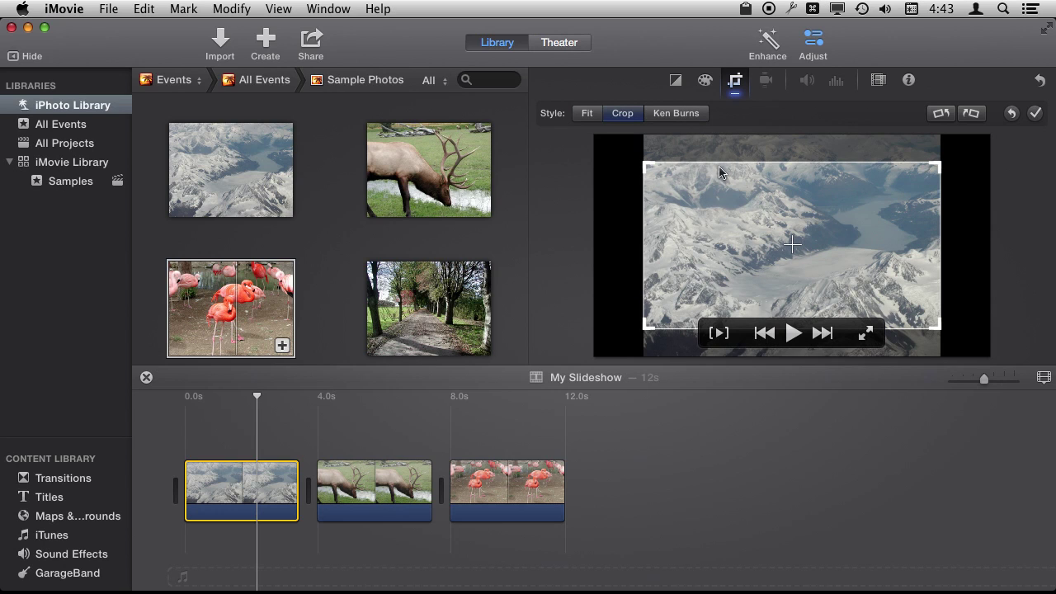
click(587, 113)
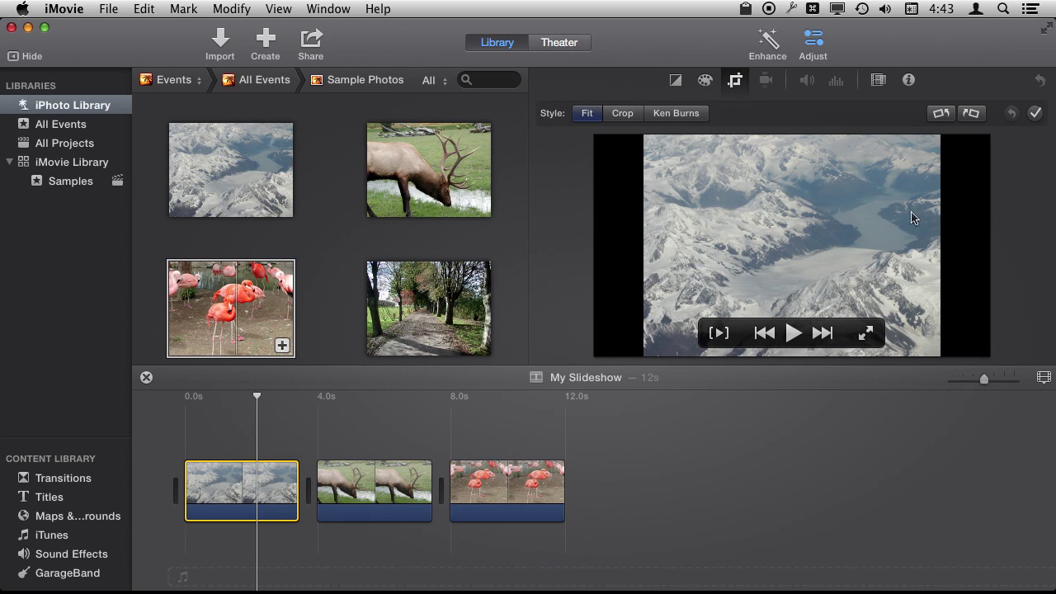
click(622, 113)
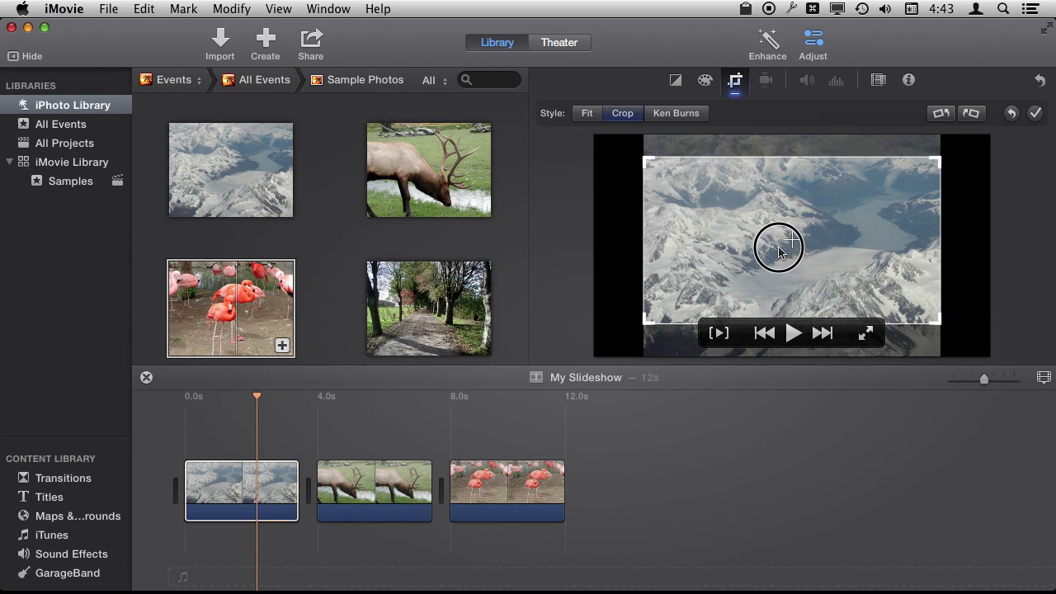
mouse_move(778, 247)
mouse_down()
mouse_move(781, 233)
mouse_move(775, 288)
mouse_move(775, 245)
mouse_move(794, 253)
mouse_up()
drag(945, 320, 896, 294)
drag(819, 249, 826, 259)
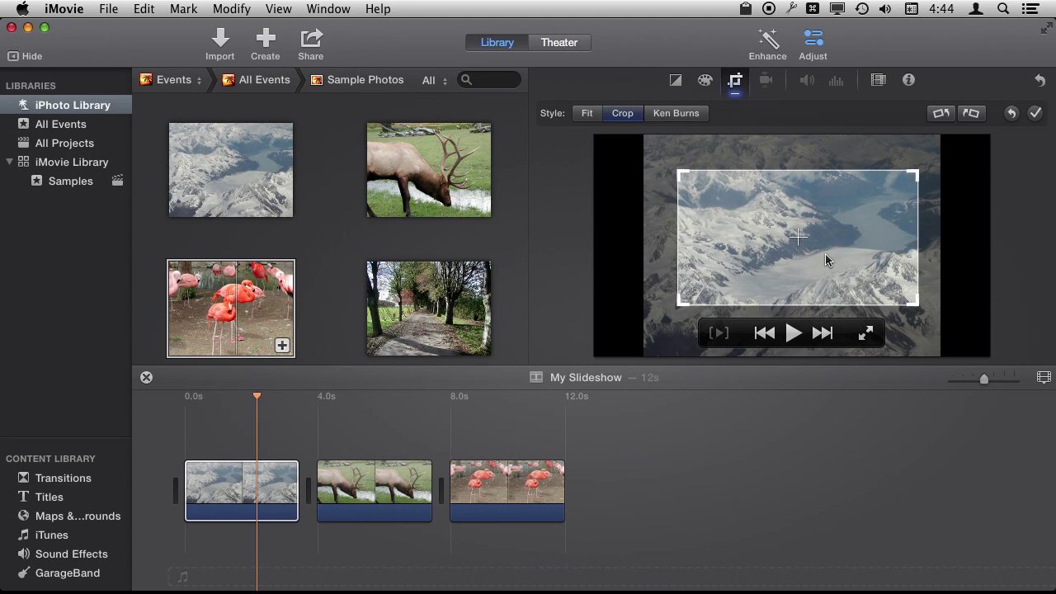
click(735, 81)
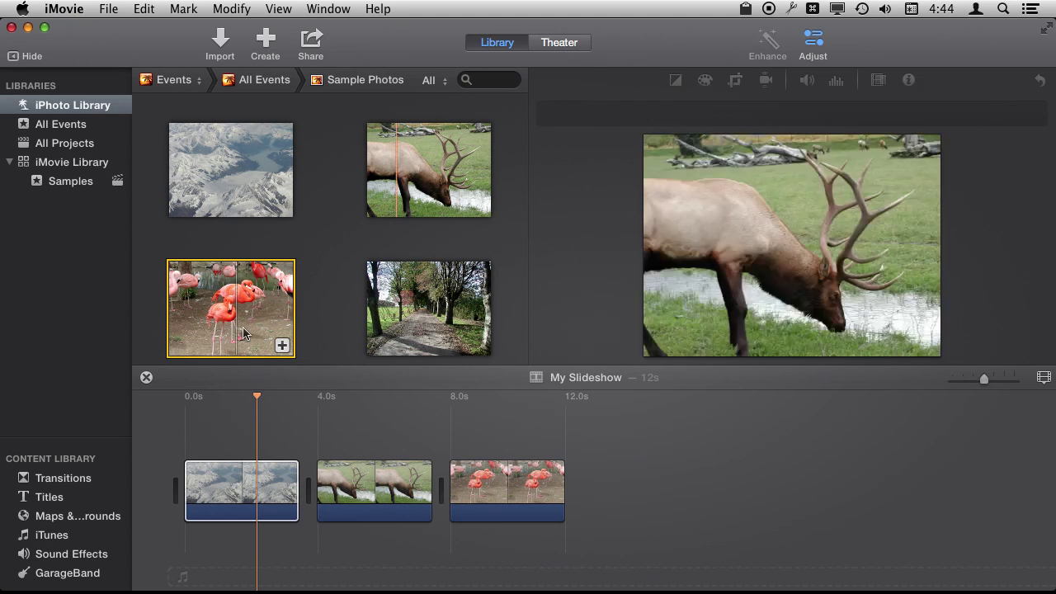
drag(229, 408, 368, 433)
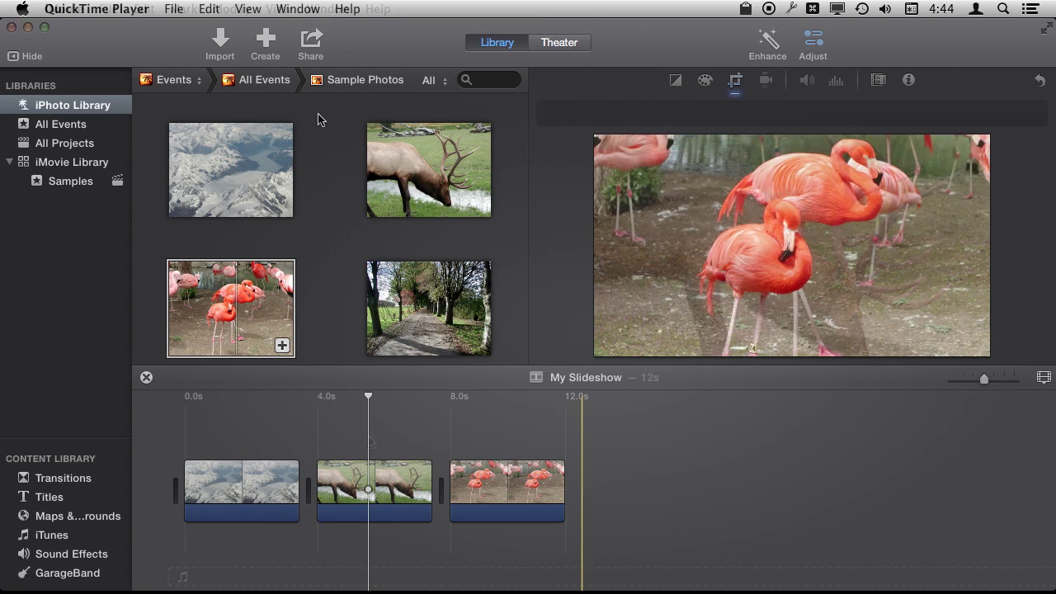
Drop Circle Close between the glacier and elk clips and Cube between elk and flamingo.
click(64, 490)
click(33, 479)
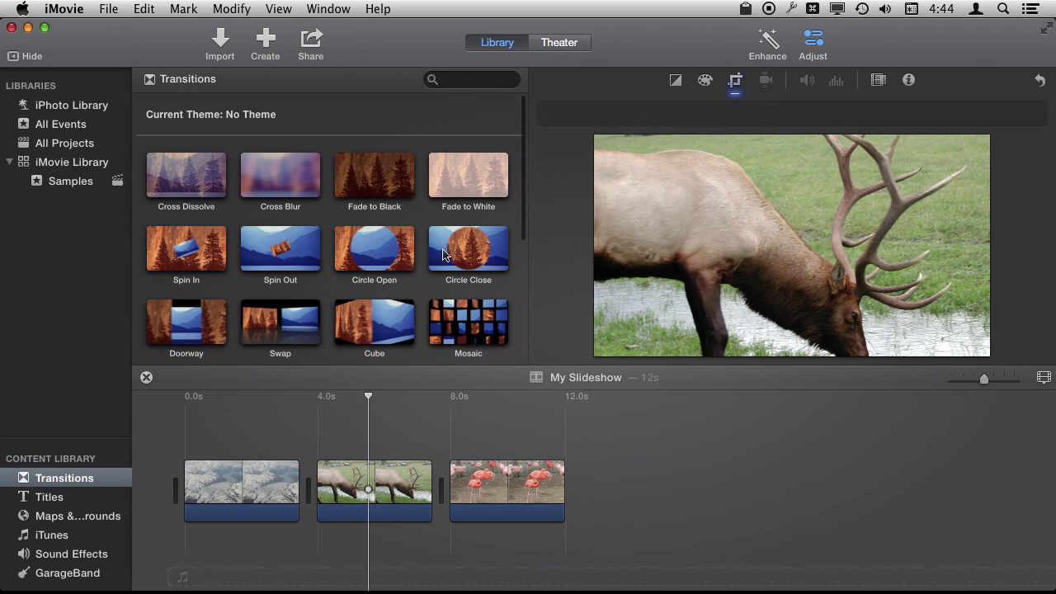
drag(487, 252, 308, 483)
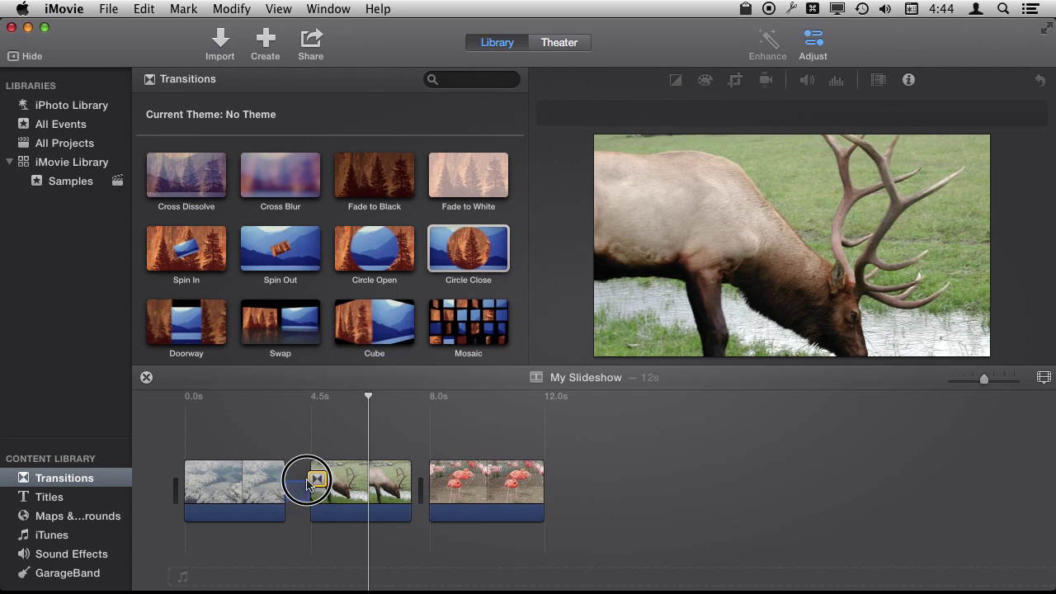
drag(361, 319, 411, 487)
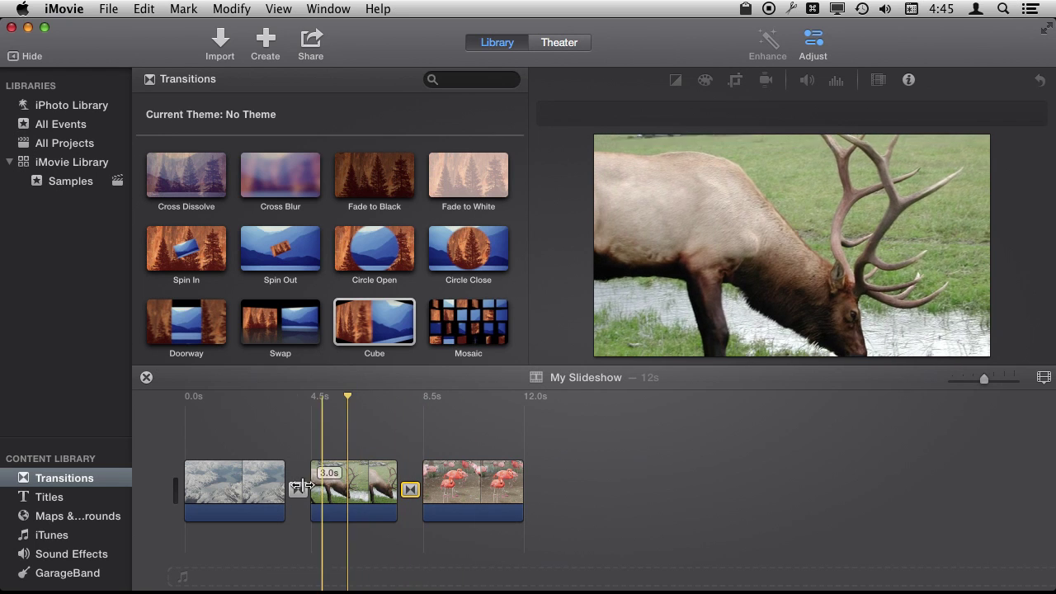
click(258, 490)
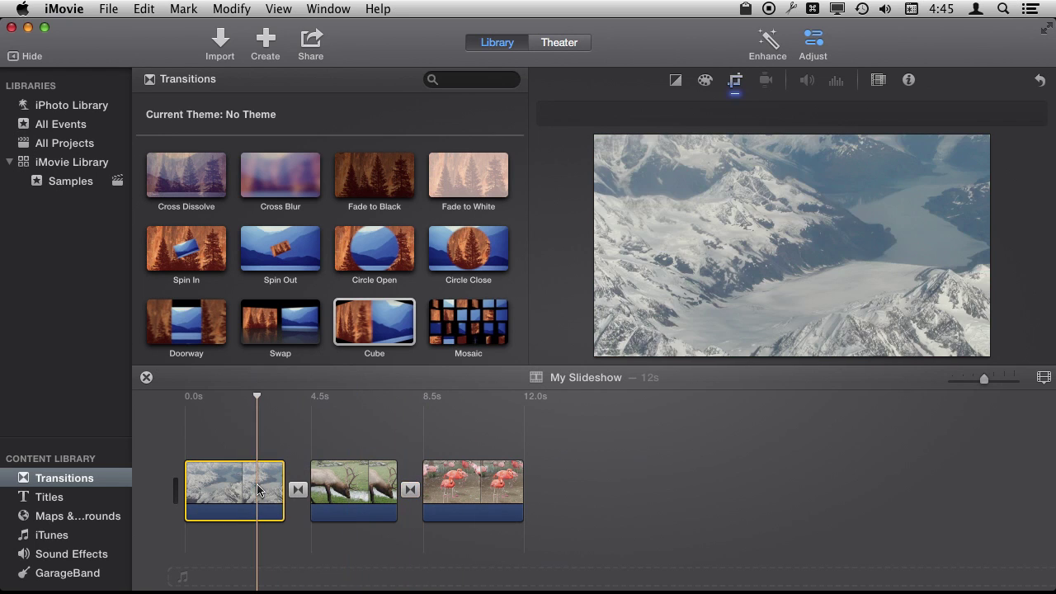
Apply the Aged Film video effect to the glacier clip from the effects list.
click(675, 80)
click(705, 83)
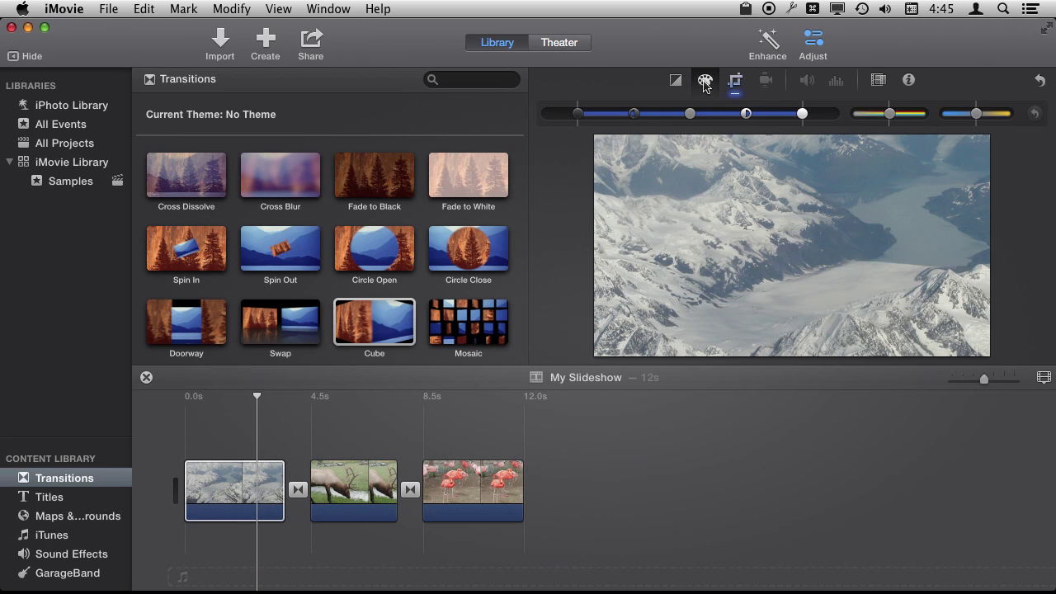
click(876, 84)
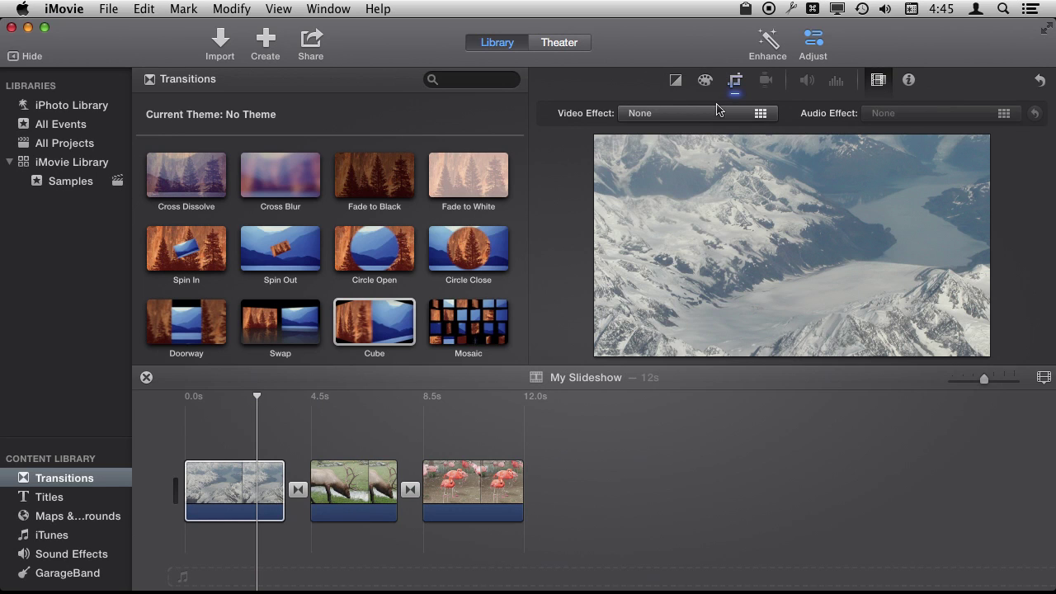
click(709, 112)
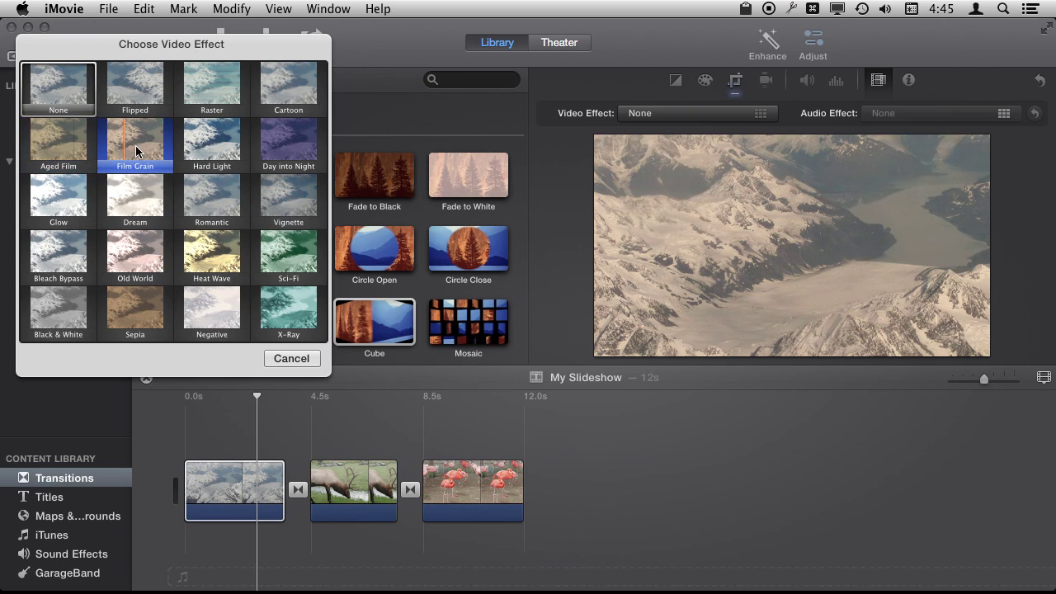
click(85, 148)
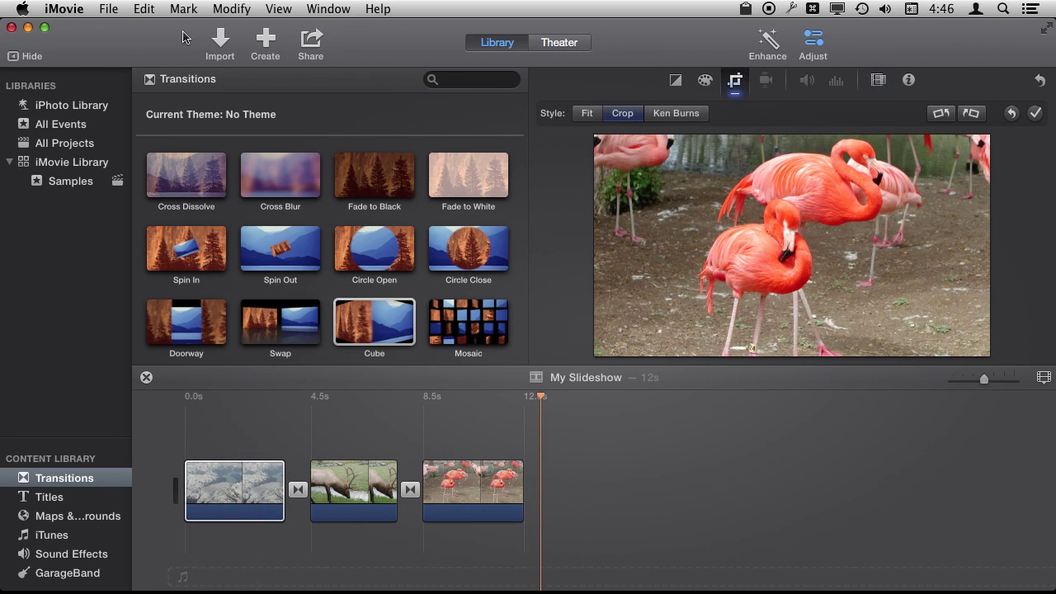
click(74, 105)
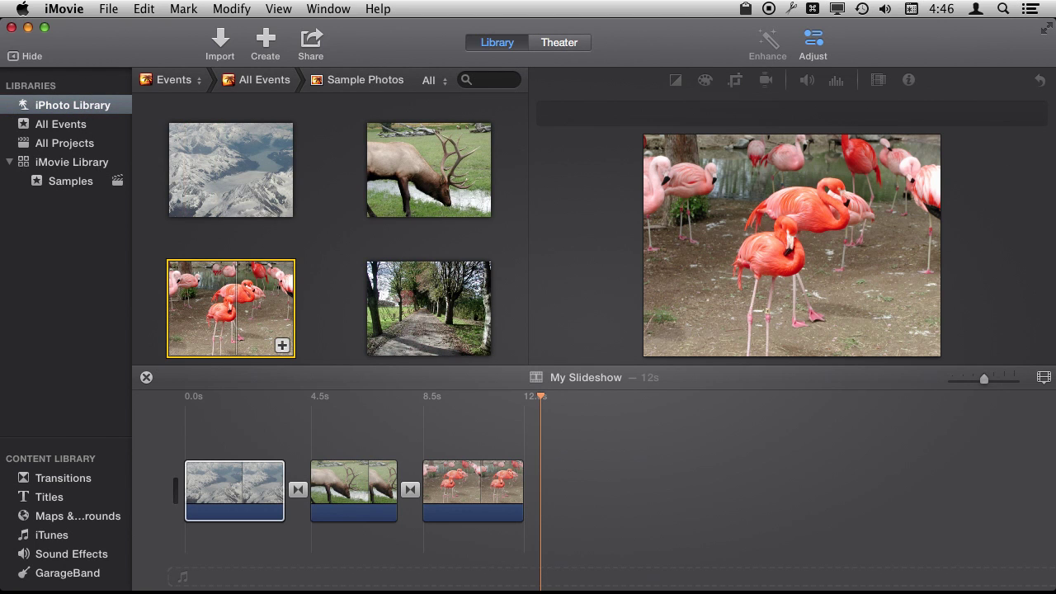
Drag Ship.JPG from the Finder Pics folder after the flamingo clip, extending the project to 16s.
drag(462, 403, 809, 68)
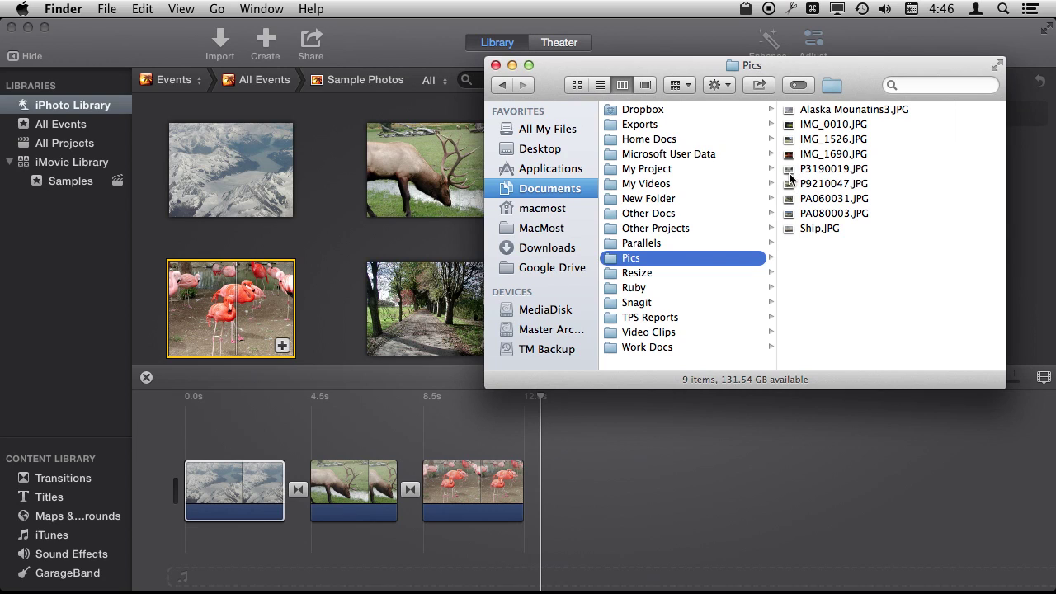
drag(789, 234, 560, 486)
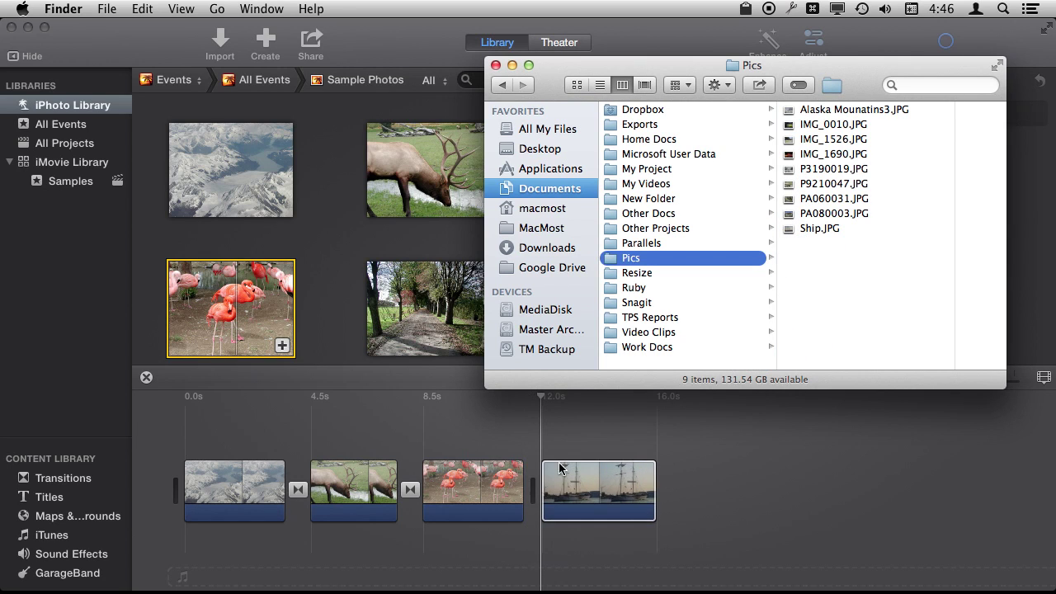
Close the Pics window and give the ship clip Ken Burns framing via the C shortcut.
click(496, 65)
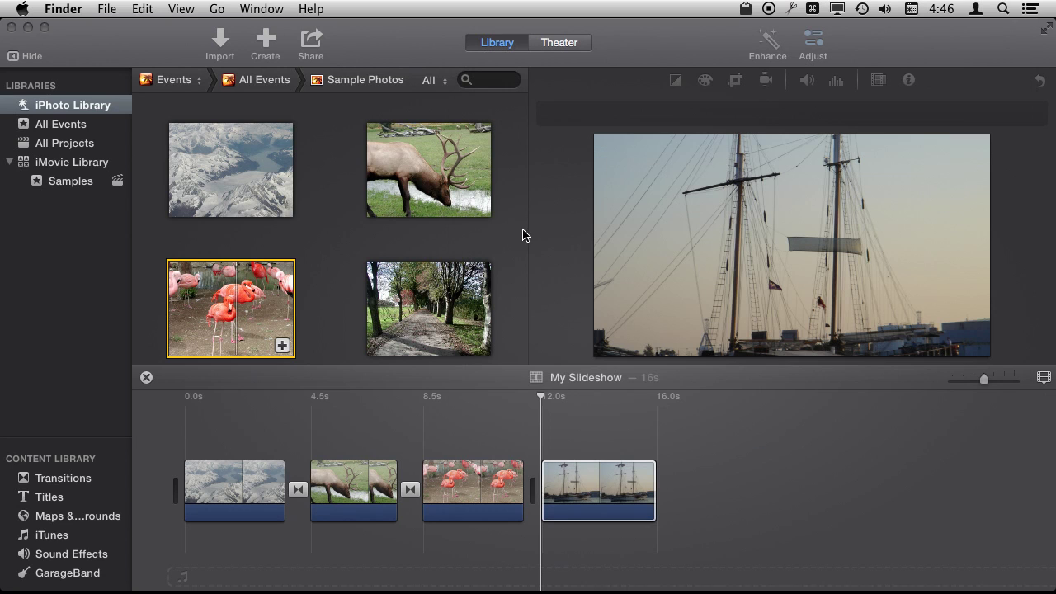
click(562, 447)
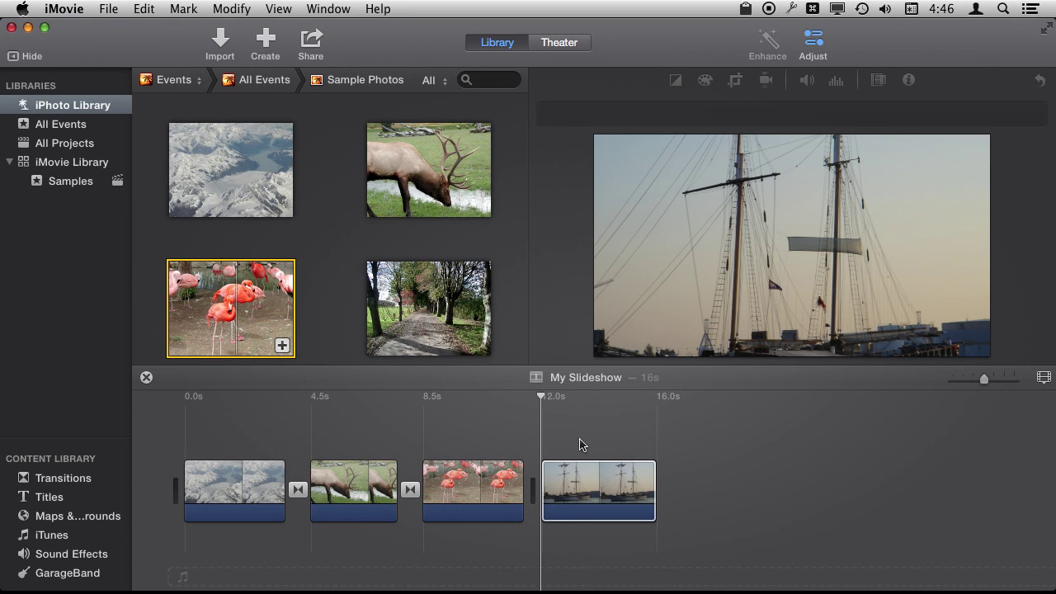
key(c)
drag(541, 396, 577, 404)
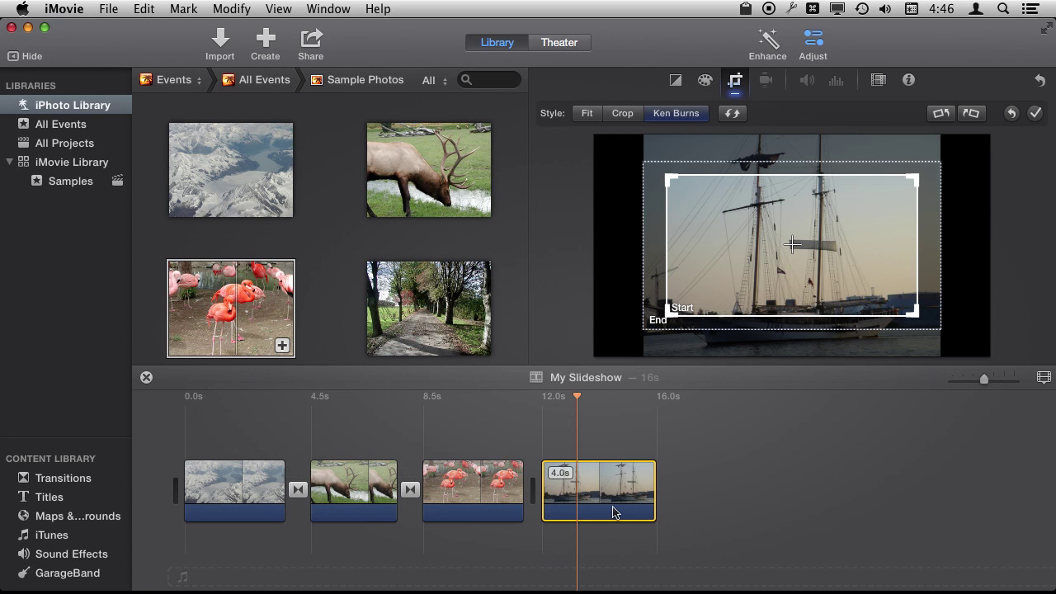
click(240, 329)
Add a Line Lower Third title over the glacier clip and select its lower text line for editing.
click(49, 496)
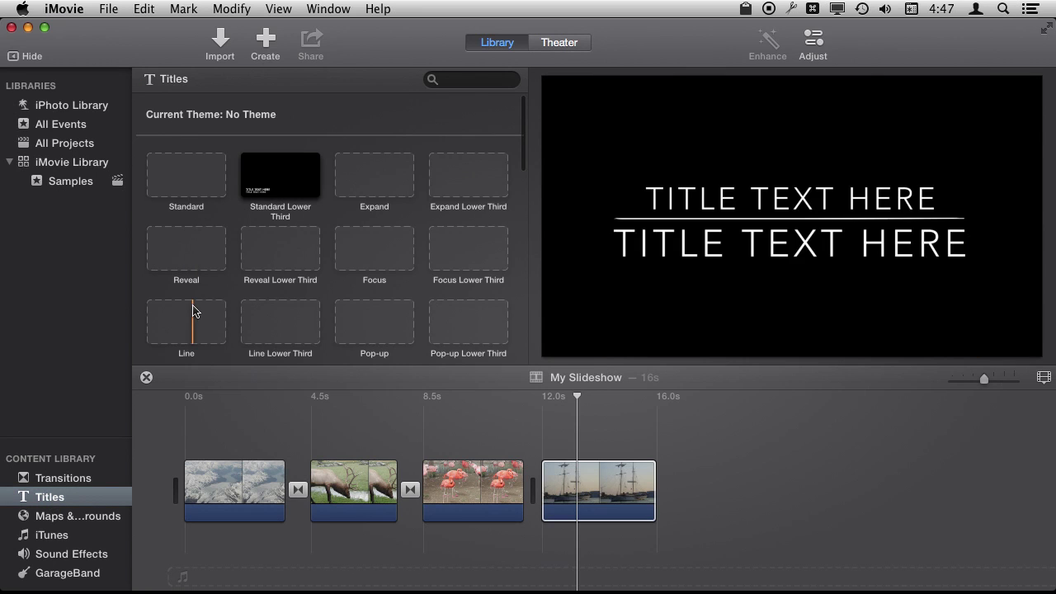
click(283, 323)
drag(283, 323, 229, 484)
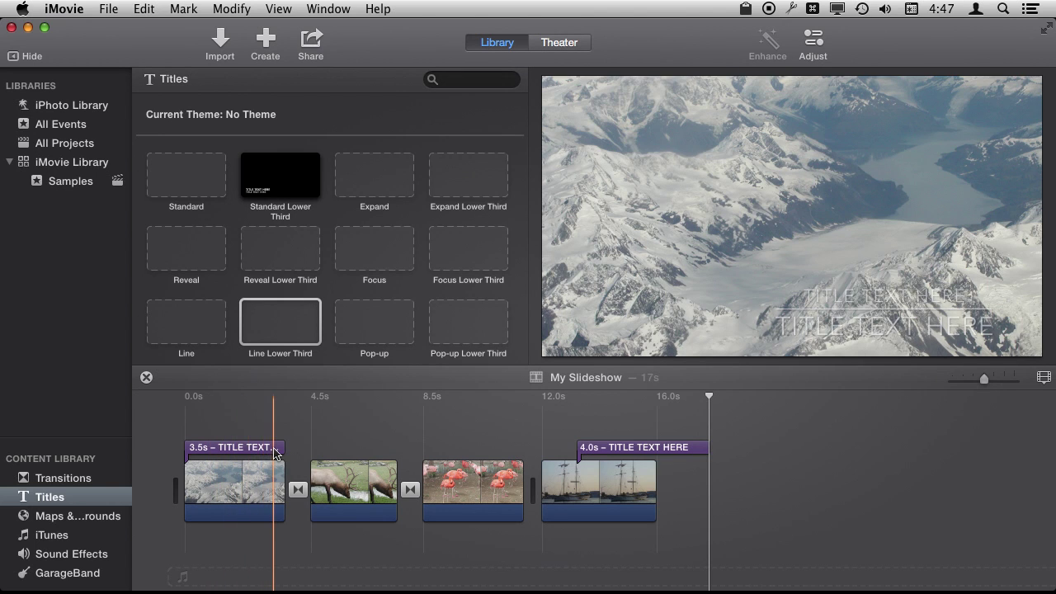
click(244, 448)
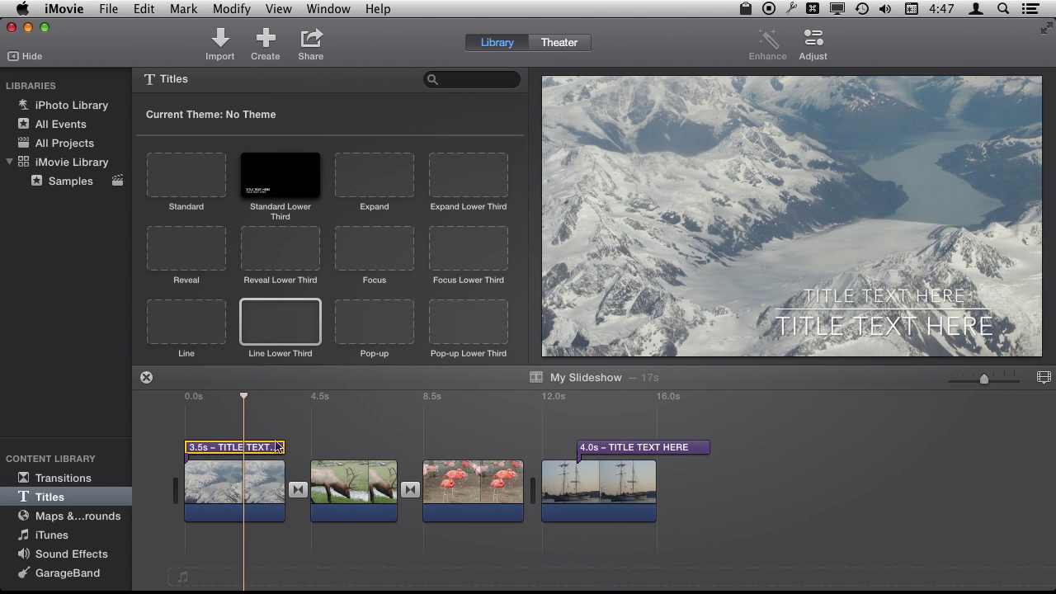
click(909, 334)
triple_click(864, 338)
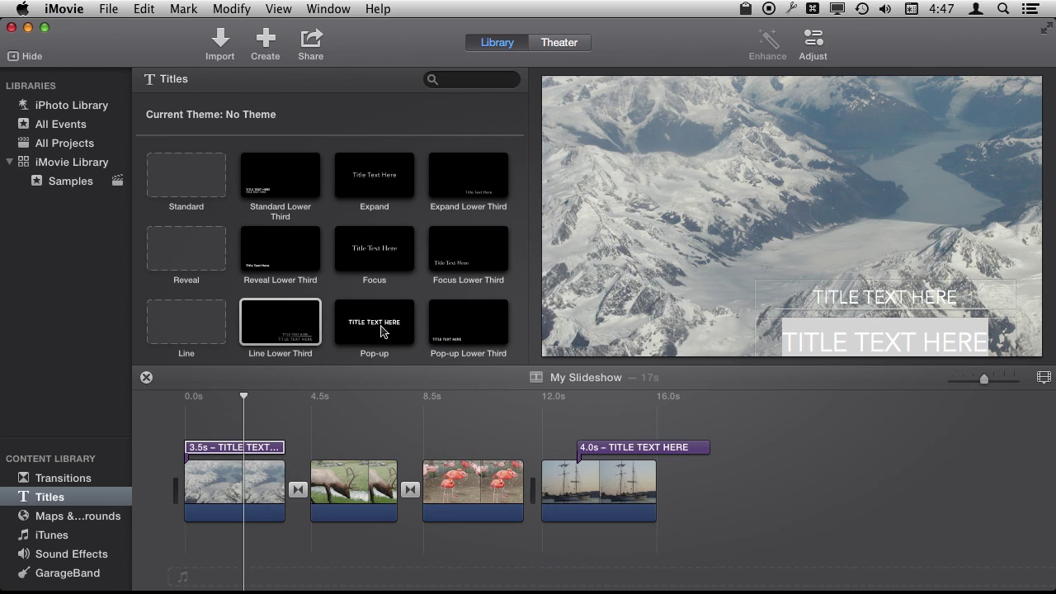
Place a 4-second Standard title card at the start, ahead of the mountain clip.
scroll(402, 331, down, 5)
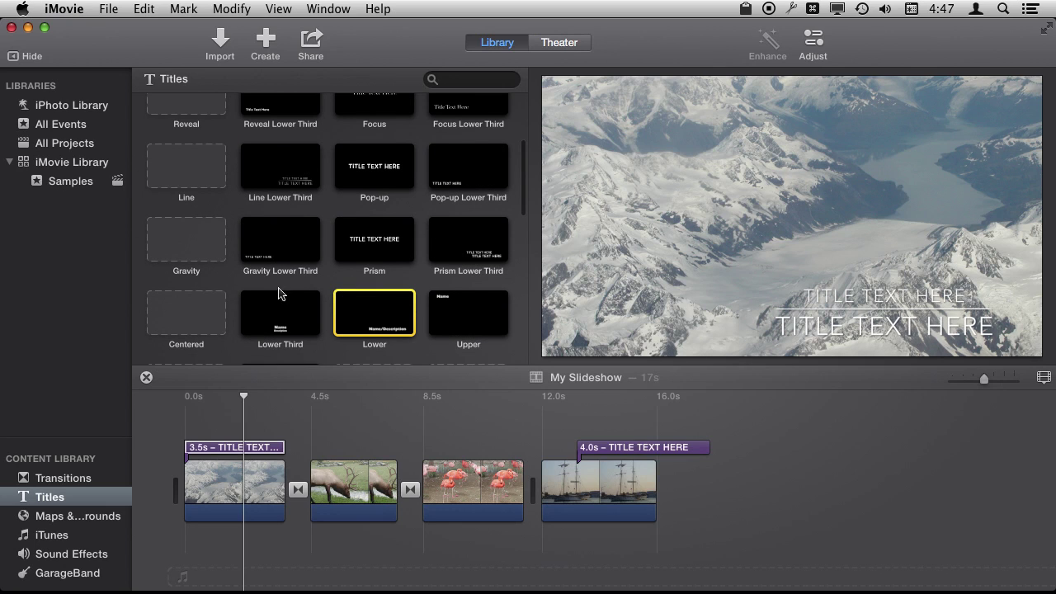
click(181, 106)
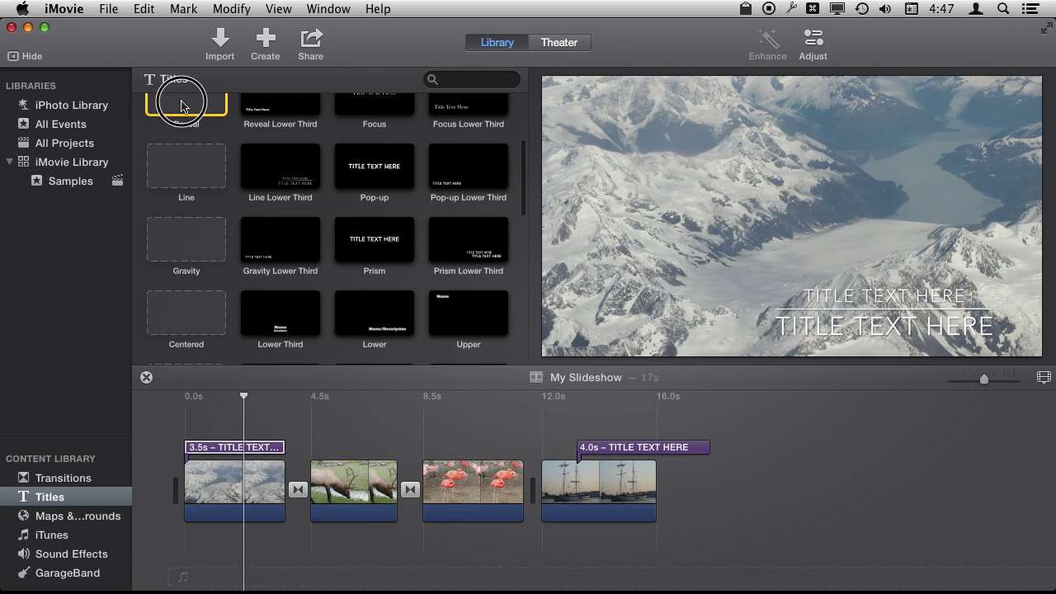
scroll(205, 184, up, 5)
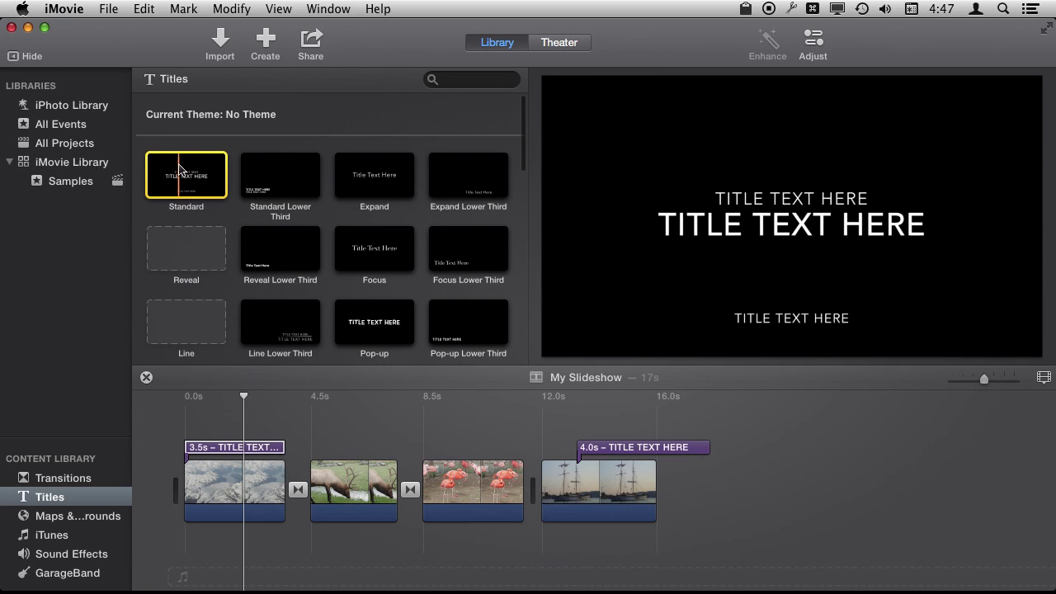
drag(176, 175, 162, 494)
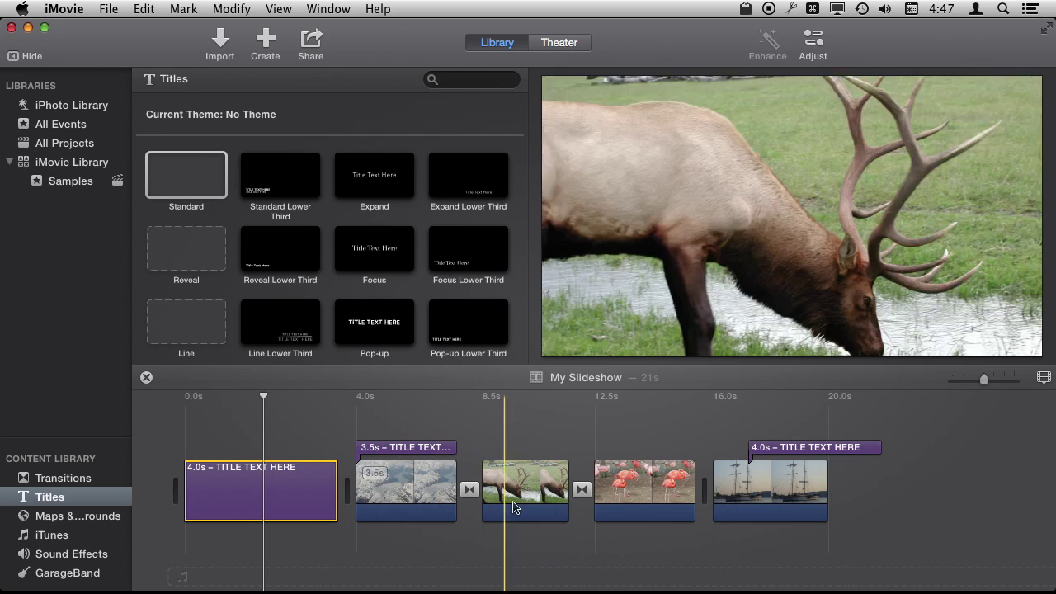
Set the mountain clip's duration to 8.5 seconds, then stretch it to about 10.7 seconds.
click(408, 494)
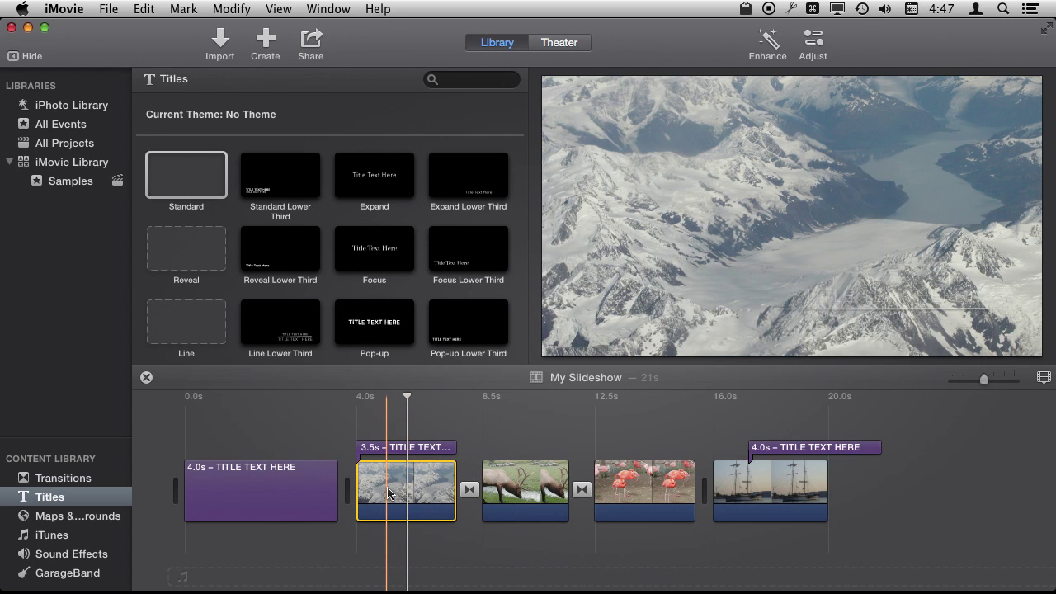
click(813, 43)
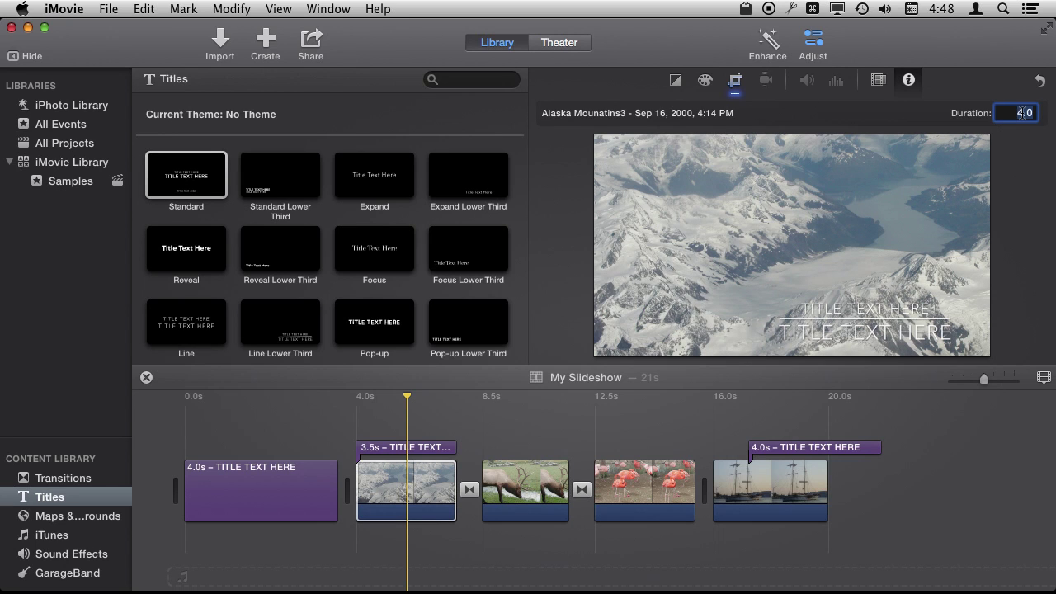
text(8.5)
key(Return)
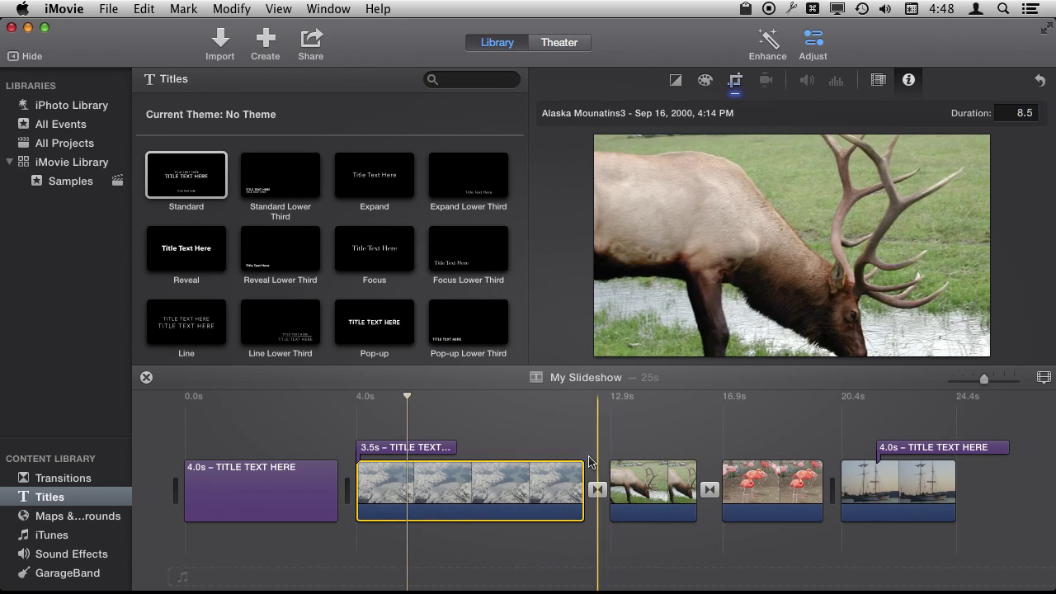
drag(581, 473, 649, 492)
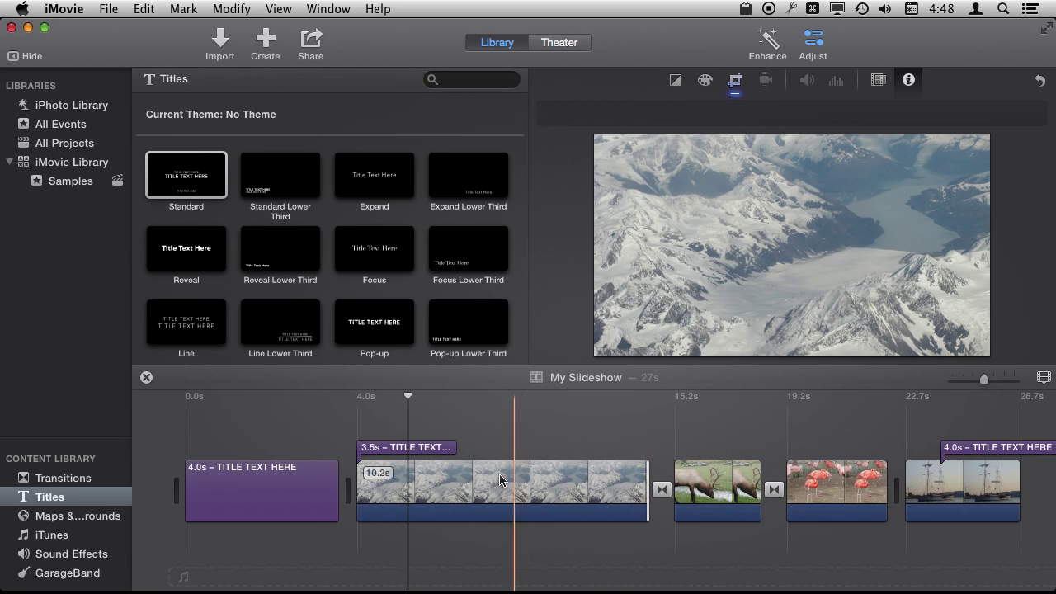
click(375, 468)
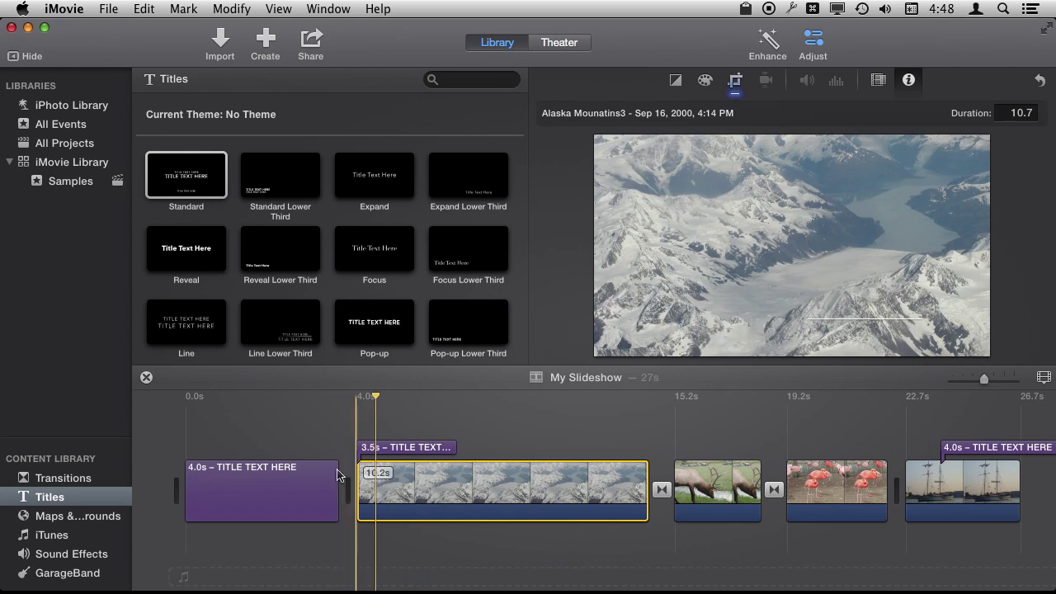
Set the opening title's duration to 9 seconds, then trim it to 5.5 seconds.
click(304, 483)
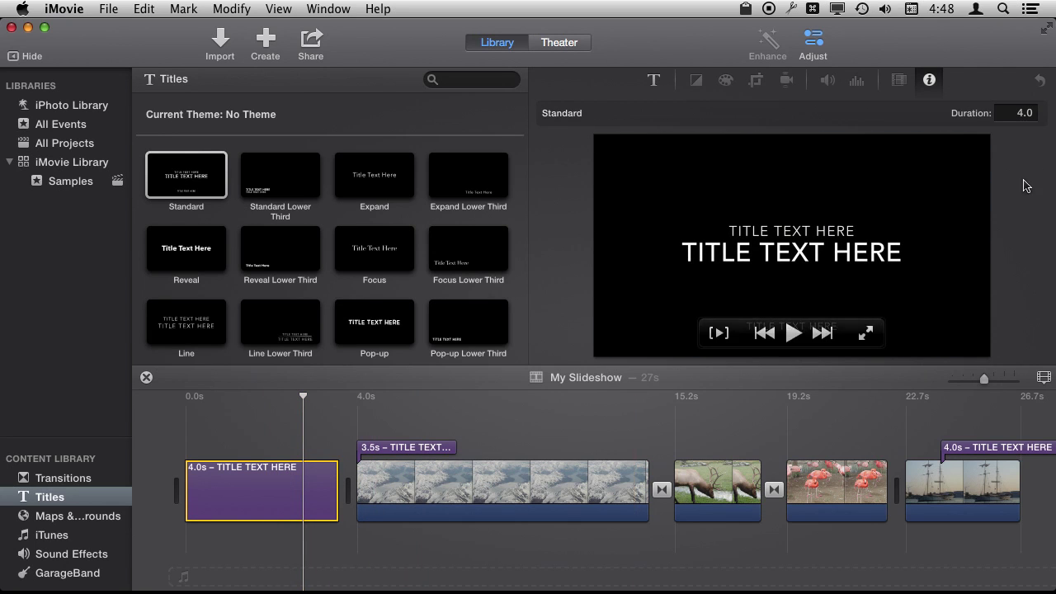
click(1025, 114)
text(9)
key(Return)
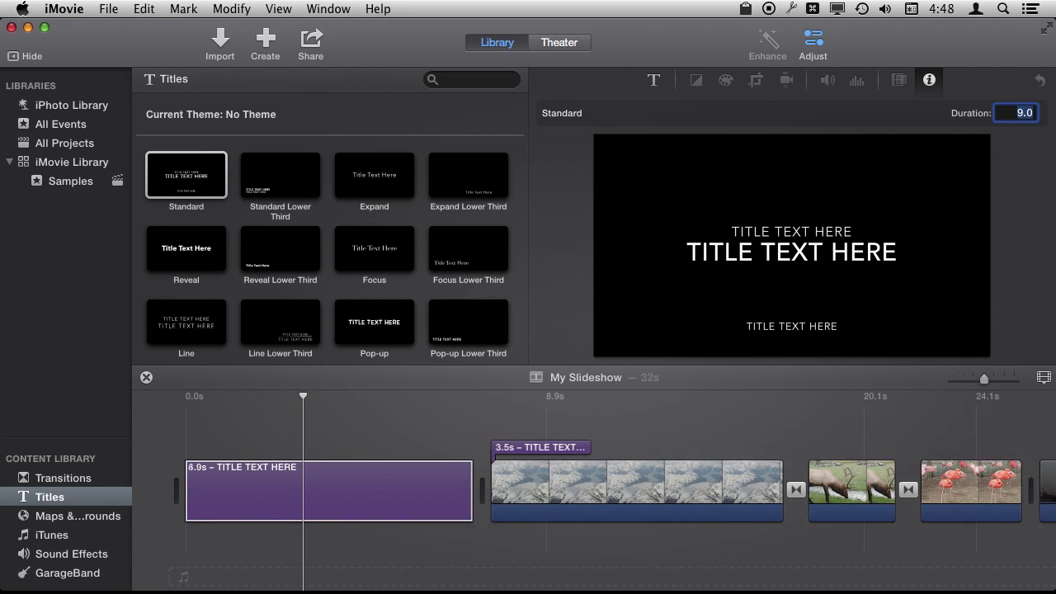
drag(518, 487, 396, 486)
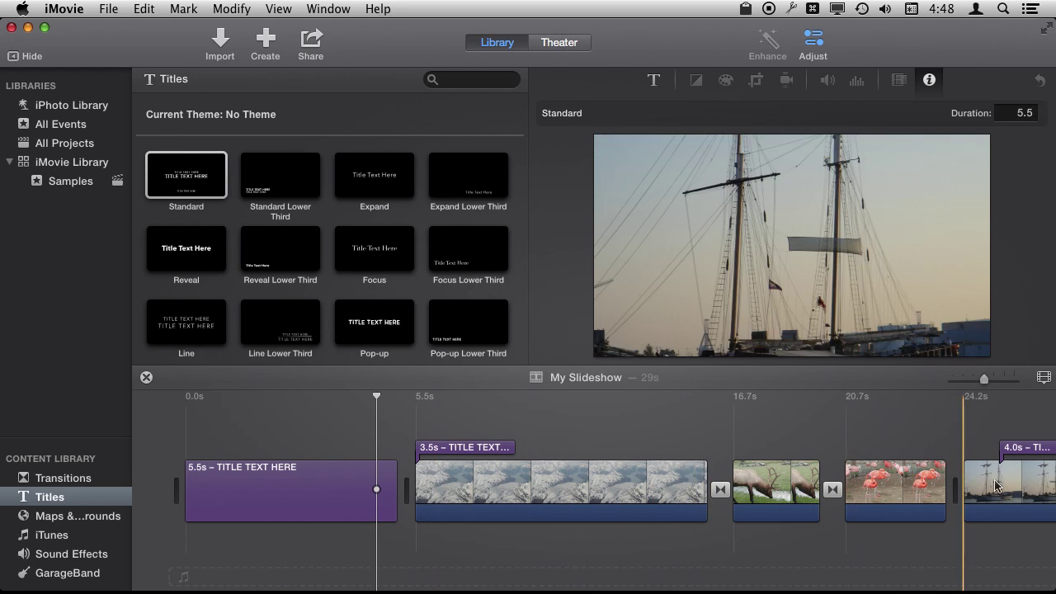
click(105, 10)
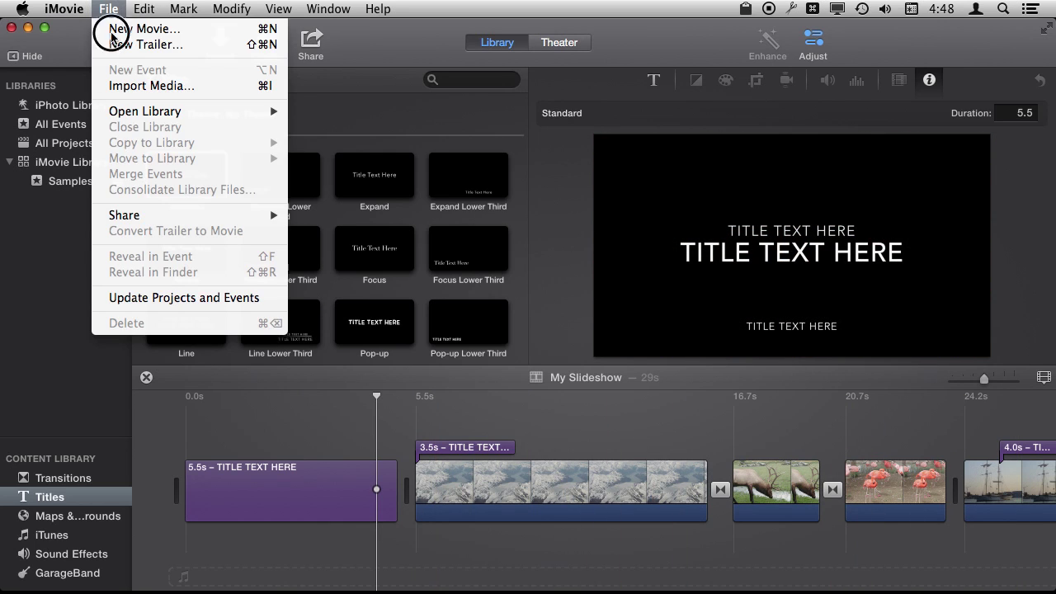
mouse_move(127, 215)
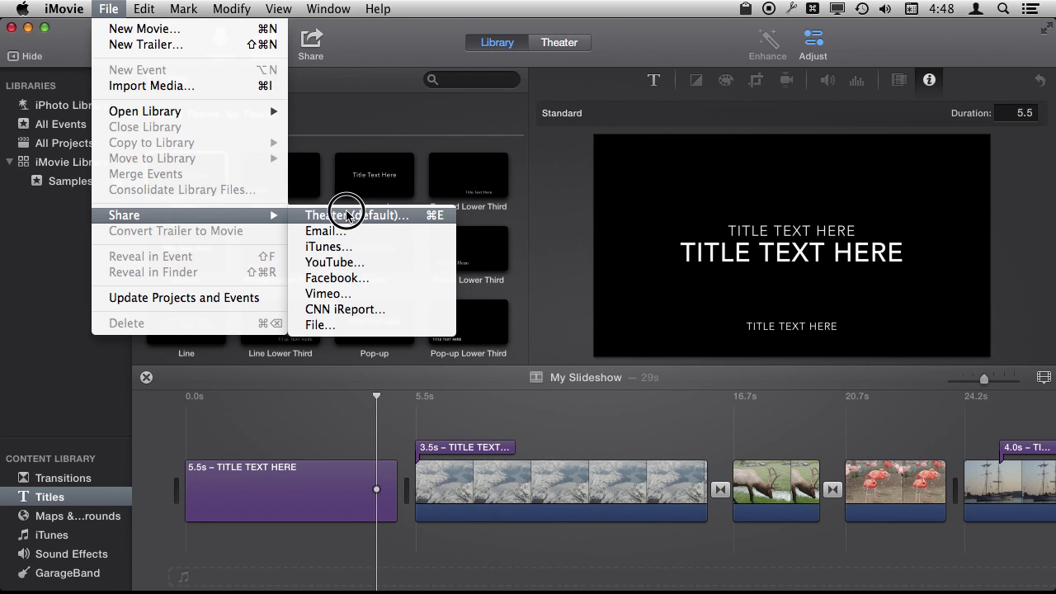
click(349, 141)
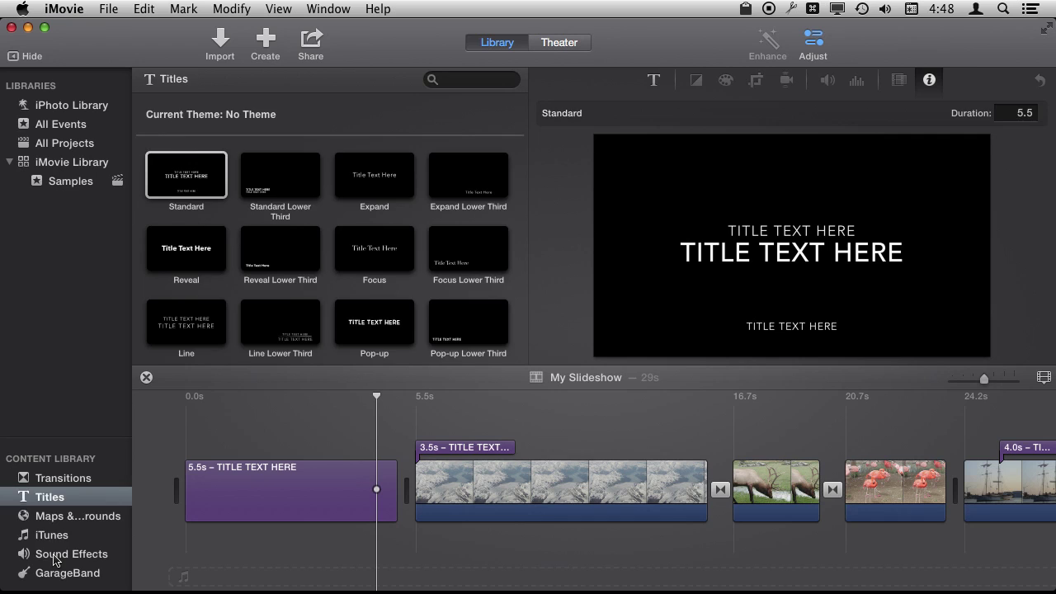
click(55, 556)
Add the 30-second GarageBand song My Song beneath the slideshow clips as background music.
click(47, 572)
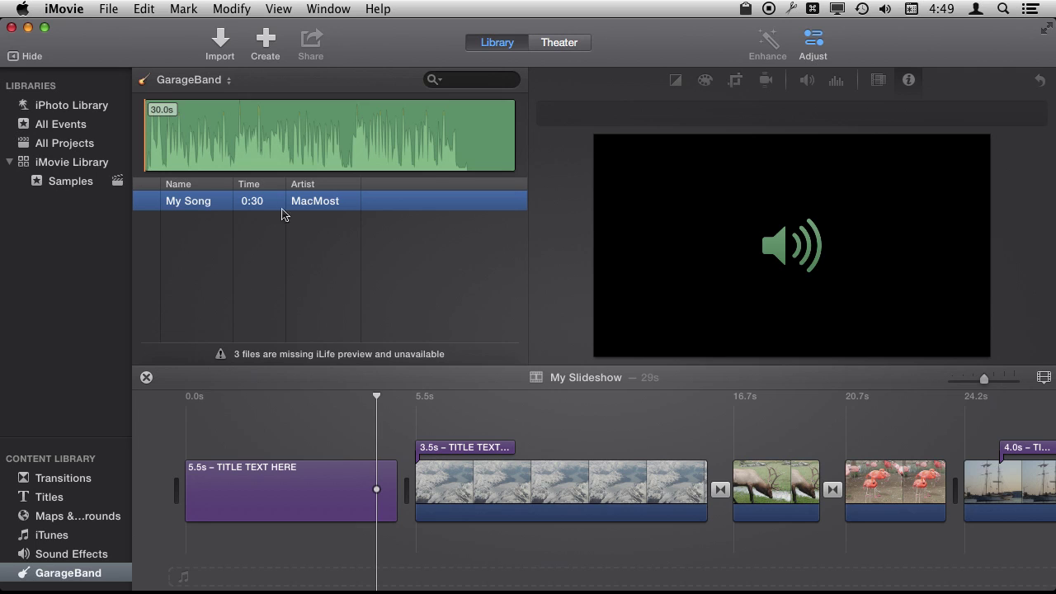
drag(310, 206, 277, 150)
click(281, 157)
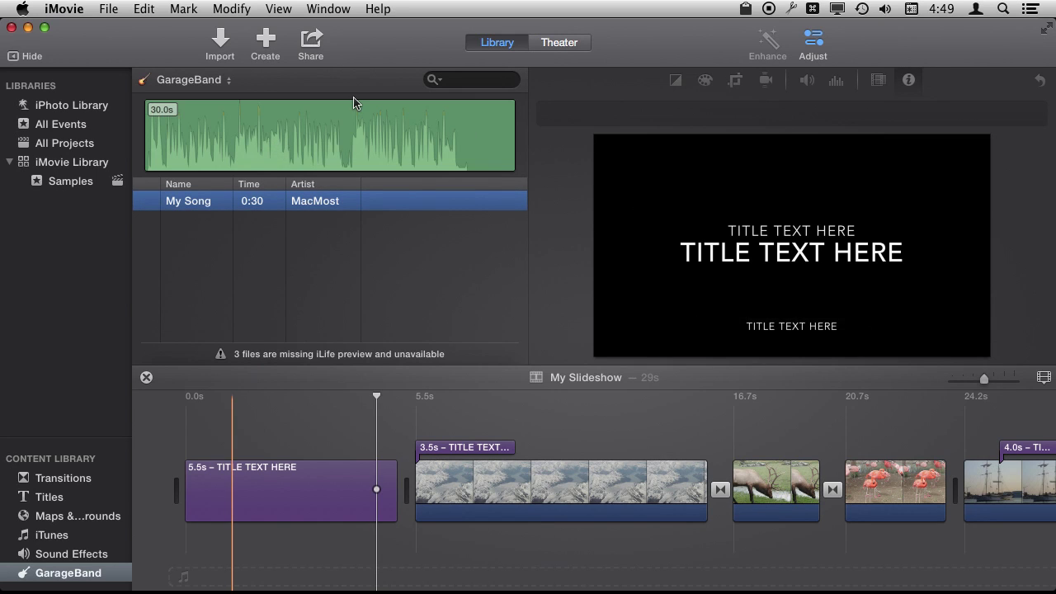
click(295, 502)
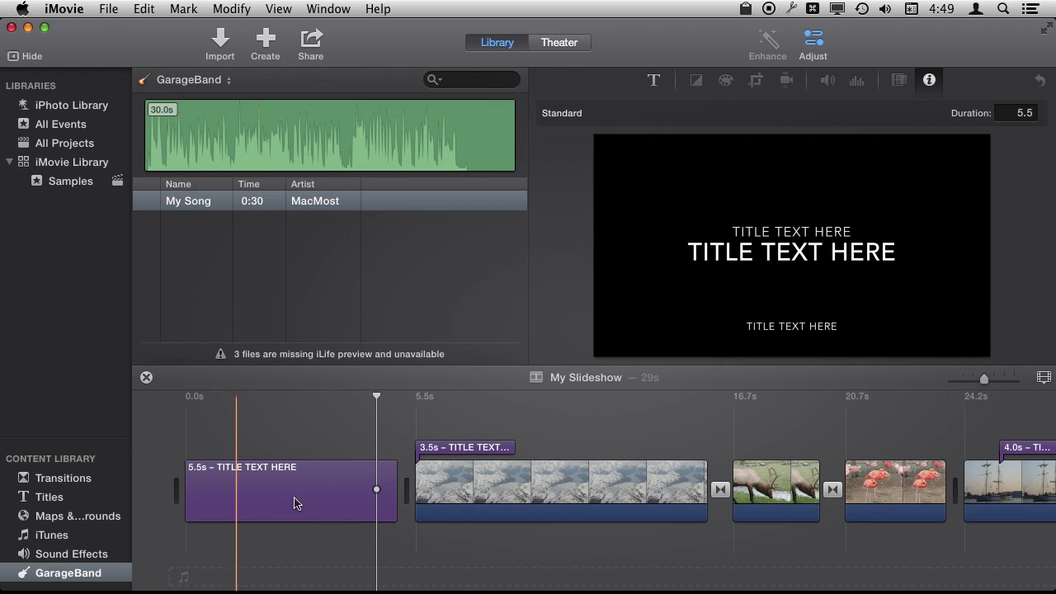